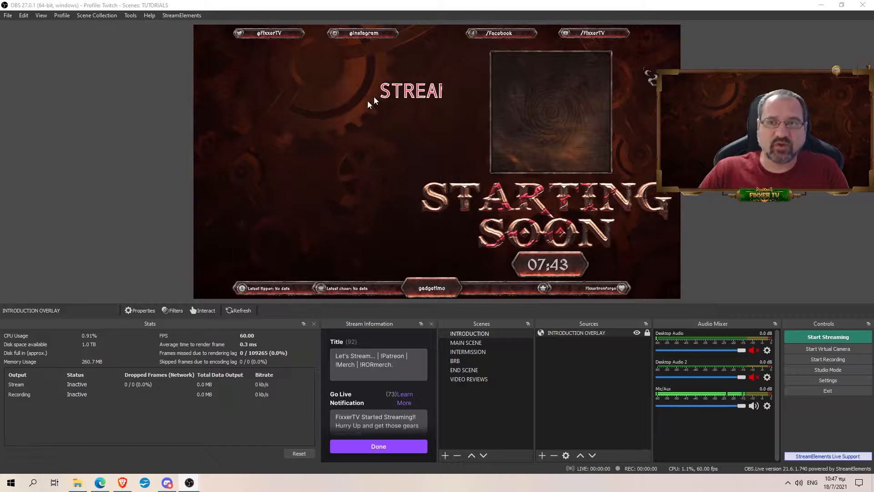
Step: Add a Text (GDI+) source named TTEST 2 to the INTRODUCTION scene
{"action": "left_click", "coordinate": [542, 455]}
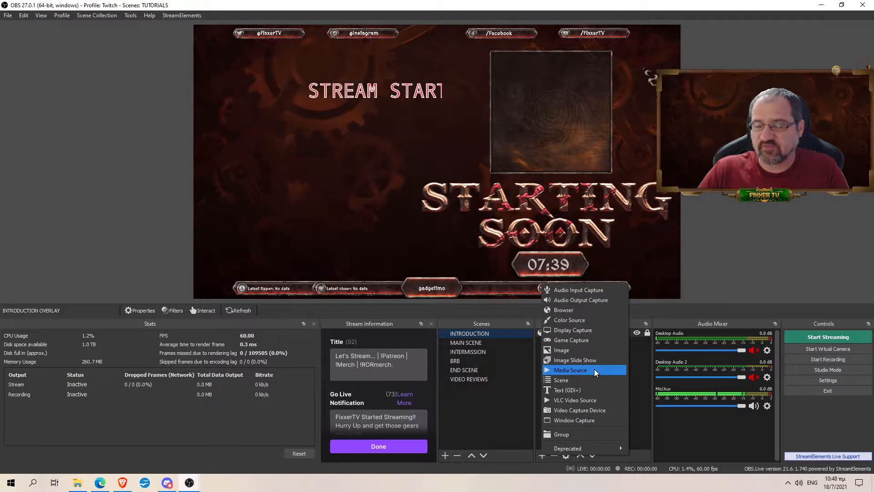
{"action": "left_click", "coordinate": [582, 389]}
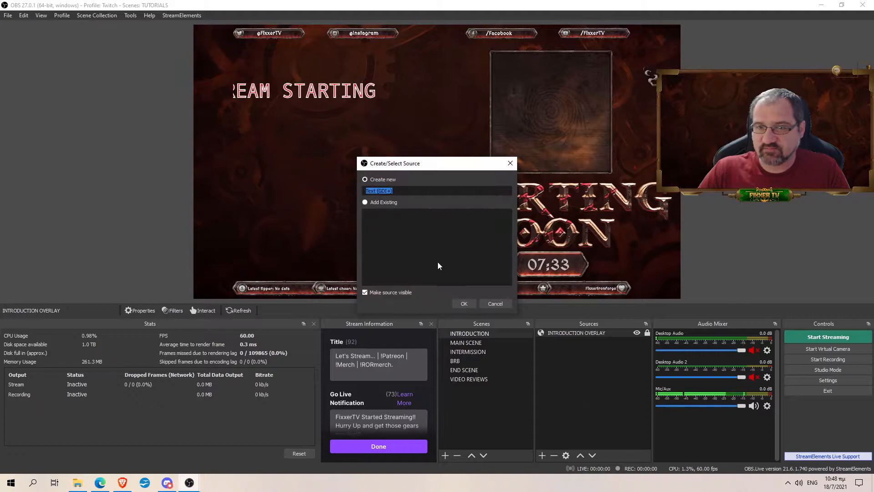
{"action": "type", "text": "TTEST 2"}
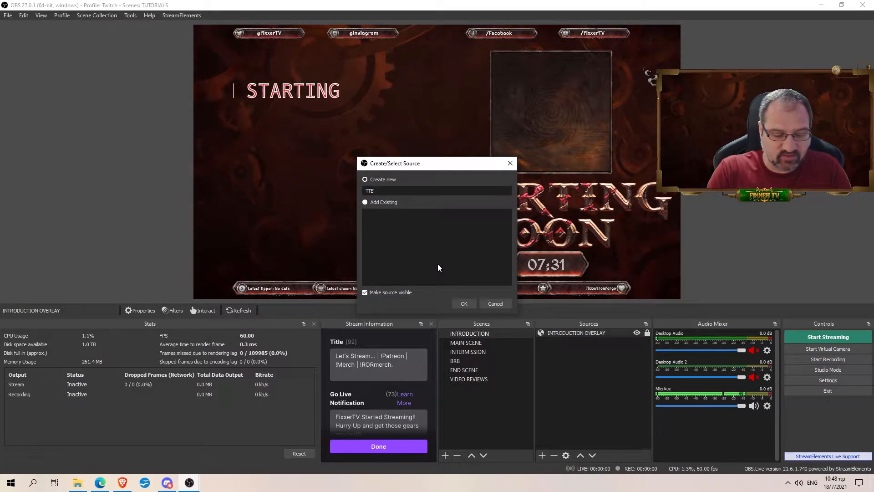
{"action": "key", "text": "Return"}
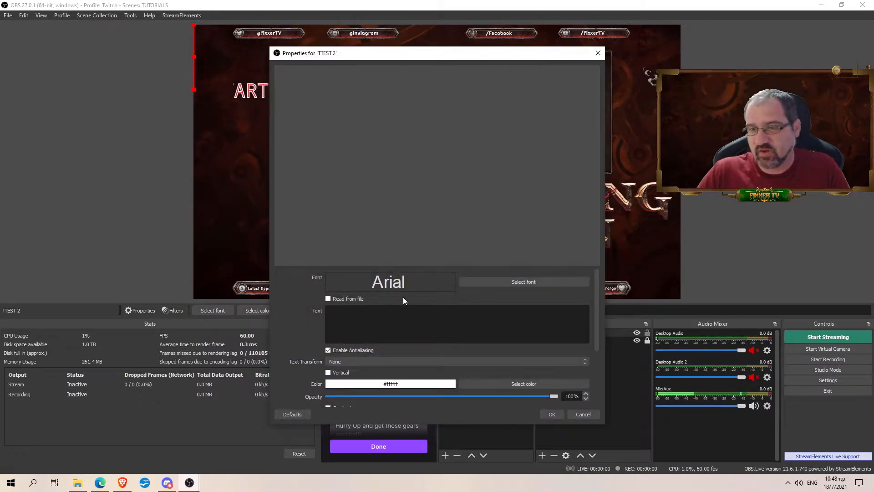
Step: Check TTEST 2's font in the font chooser and keep it as Arial
{"action": "left_click", "coordinate": [495, 283]}
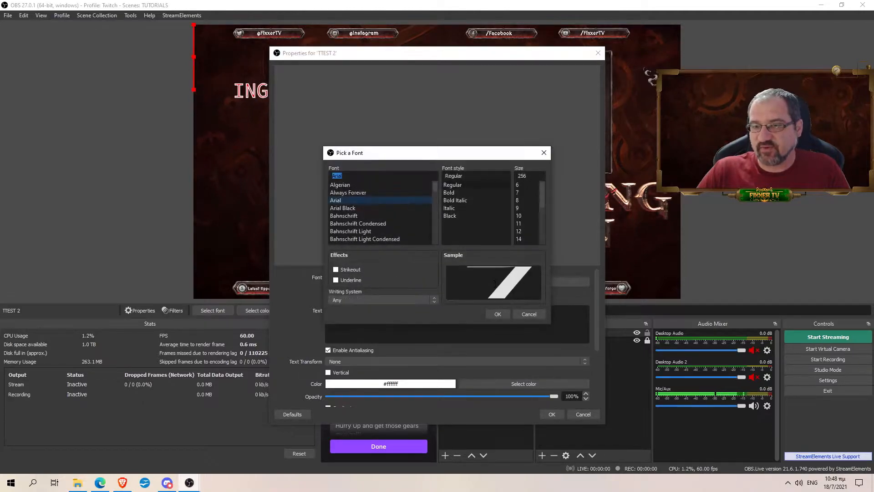
{"action": "scroll", "coordinate": [408, 218], "scroll_direction": "down", "scroll_amount": 10}
{"action": "left_click_drag", "start_coordinate": [435, 201], "coordinate": [433, 179]}
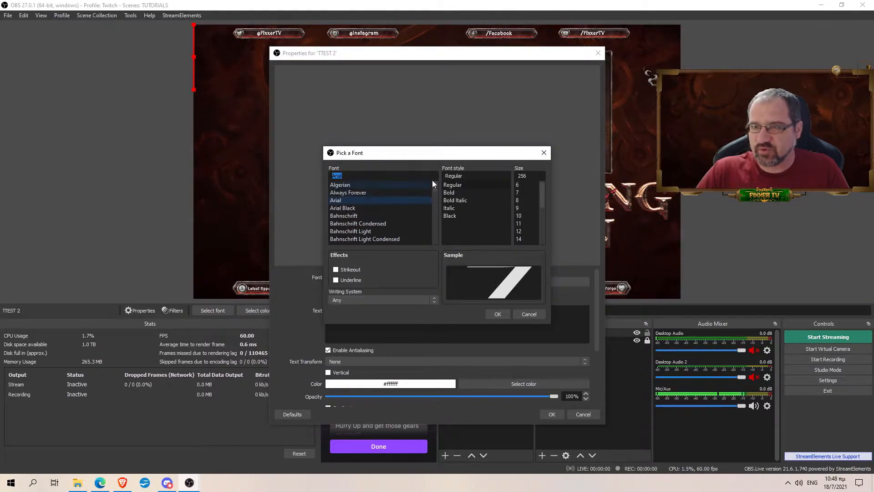
{"action": "left_click", "coordinate": [535, 317]}
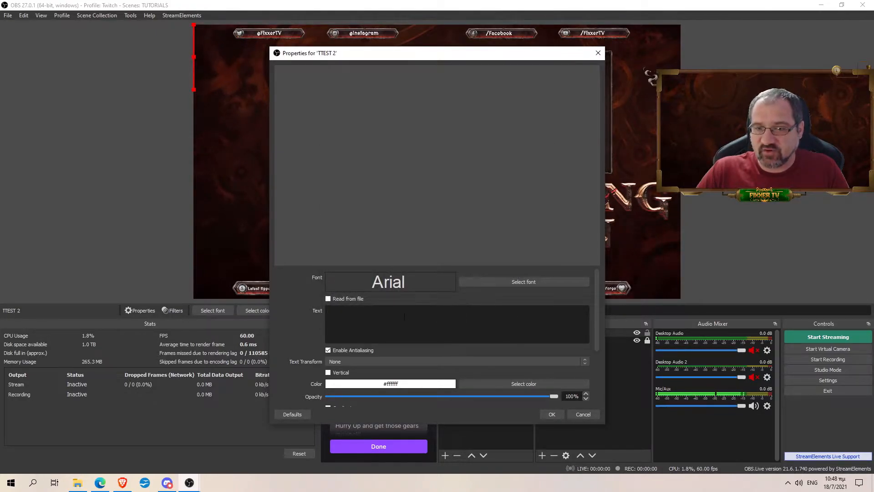
{"action": "scroll", "coordinate": [489, 309], "scroll_direction": "down", "scroll_amount": 2}
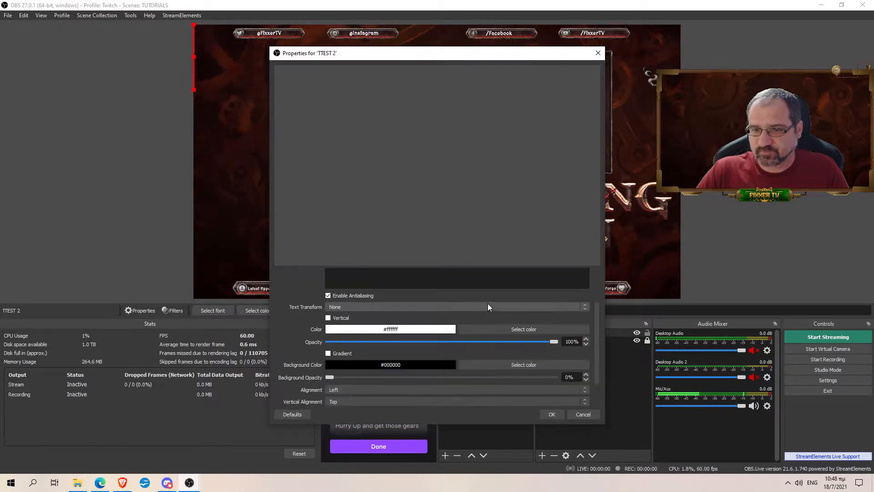
{"action": "scroll", "coordinate": [485, 304], "scroll_direction": "up", "scroll_amount": 2}
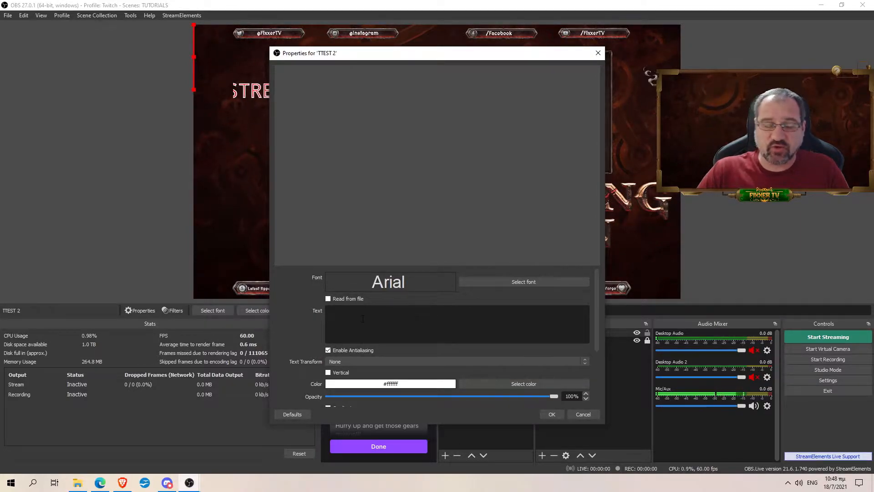
Step: Enter STREAM STARTING SOON as the text, leaving Read from file unchecked
{"action": "left_click", "coordinate": [363, 318]}
{"action": "type", "text": "STREAM STA"}
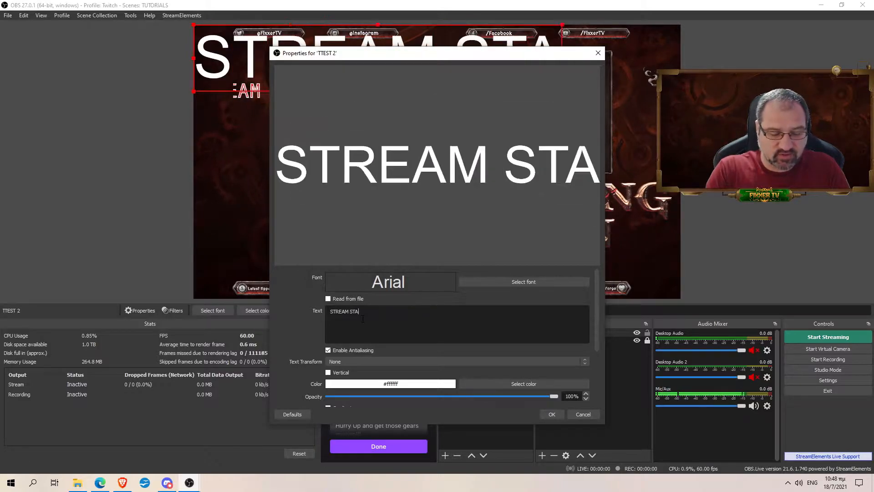
{"action": "type", "text": "RTING SOON"}
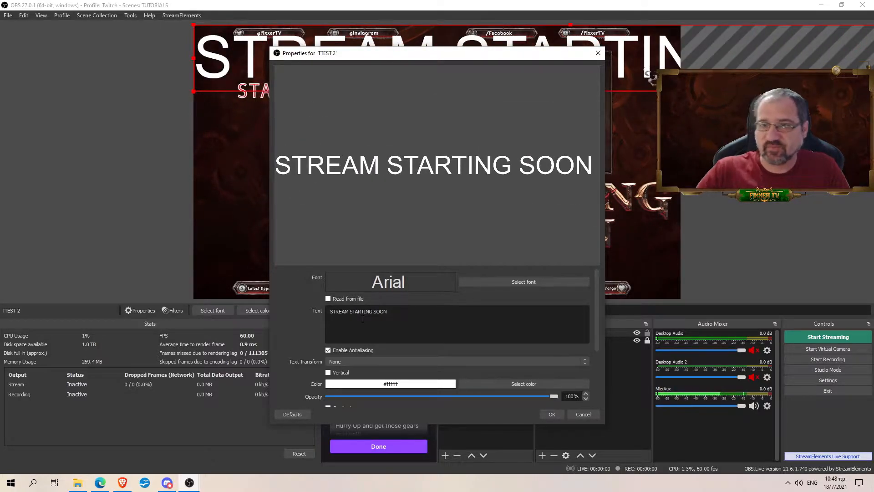
{"action": "left_click", "coordinate": [328, 299]}
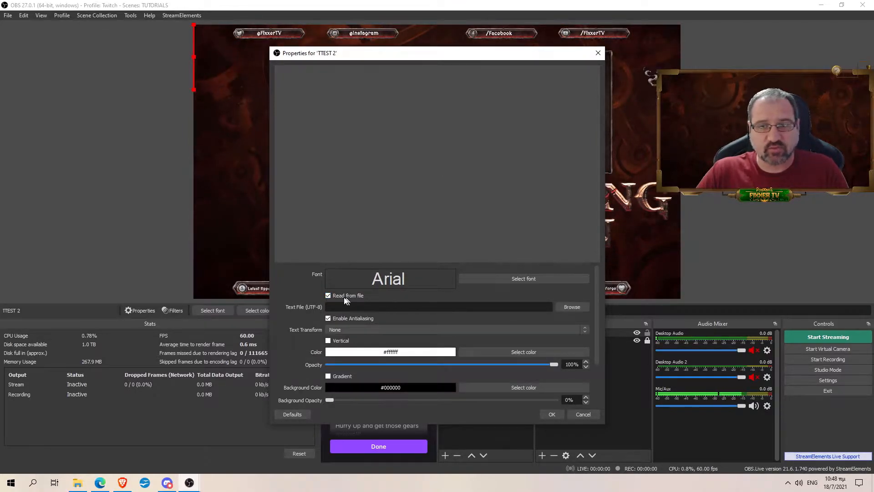
{"action": "left_click", "coordinate": [328, 296]}
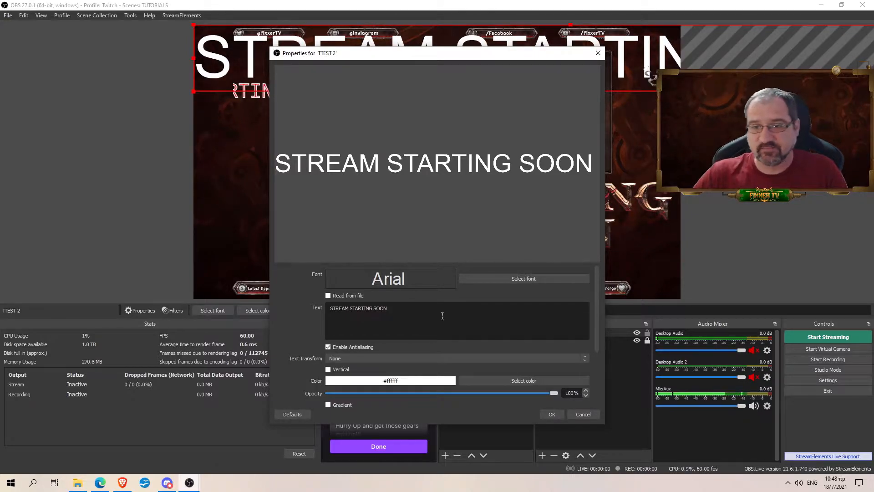
{"action": "scroll", "coordinate": [439, 319], "scroll_direction": "down", "scroll_amount": 1}
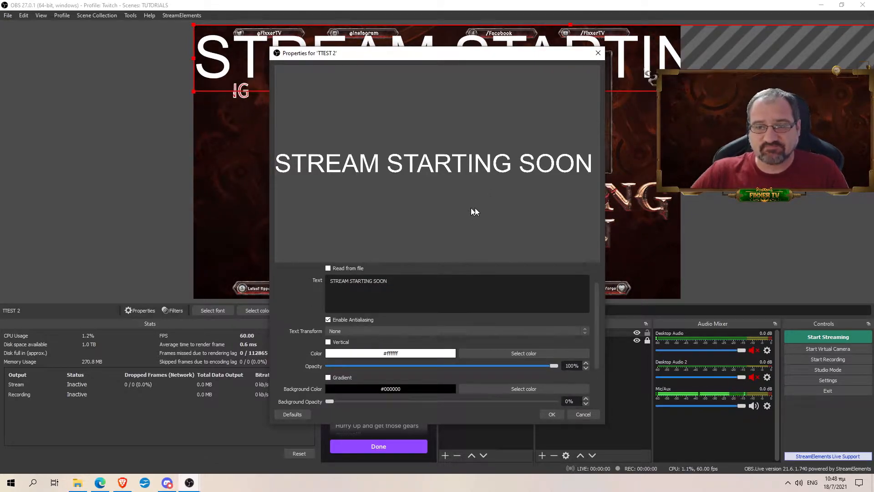
{"action": "scroll", "coordinate": [439, 275], "scroll_direction": "down", "scroll_amount": 1}
{"action": "scroll", "coordinate": [439, 275], "scroll_direction": "down", "scroll_amount": 1}
Step: Set Text Transform to Uppercase after trying Start Case and Lowercase
{"action": "scroll", "coordinate": [439, 307], "scroll_direction": "up", "scroll_amount": 1}
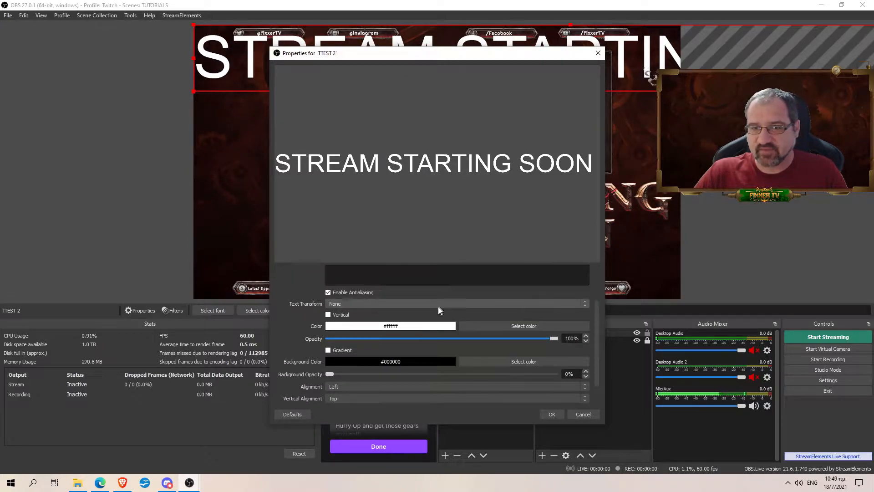
{"action": "left_click", "coordinate": [411, 306]}
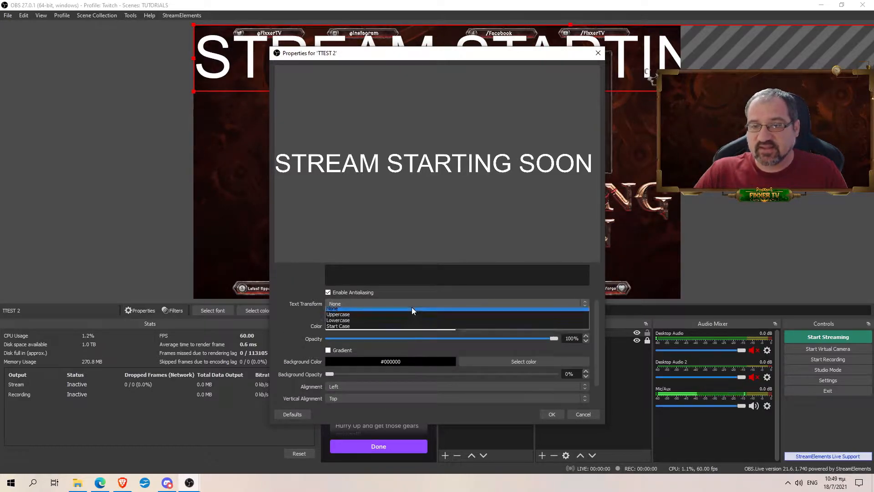
{"action": "left_click", "coordinate": [390, 329]}
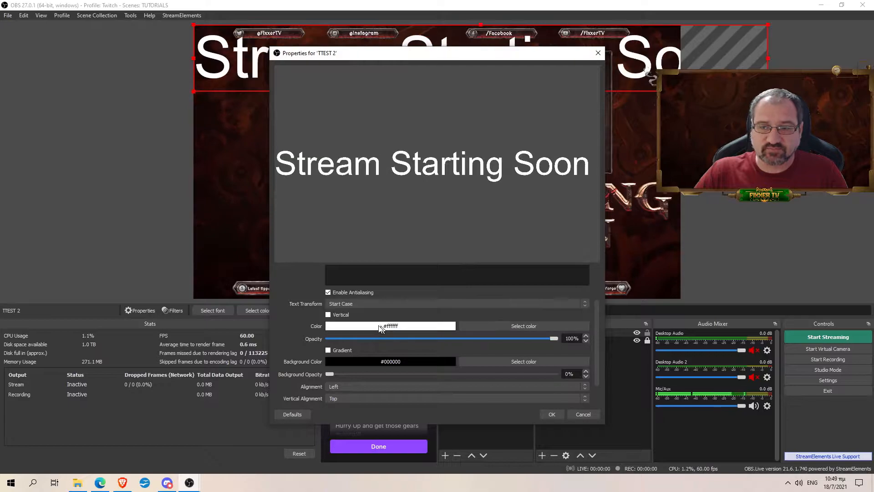
{"action": "left_click", "coordinate": [379, 305]}
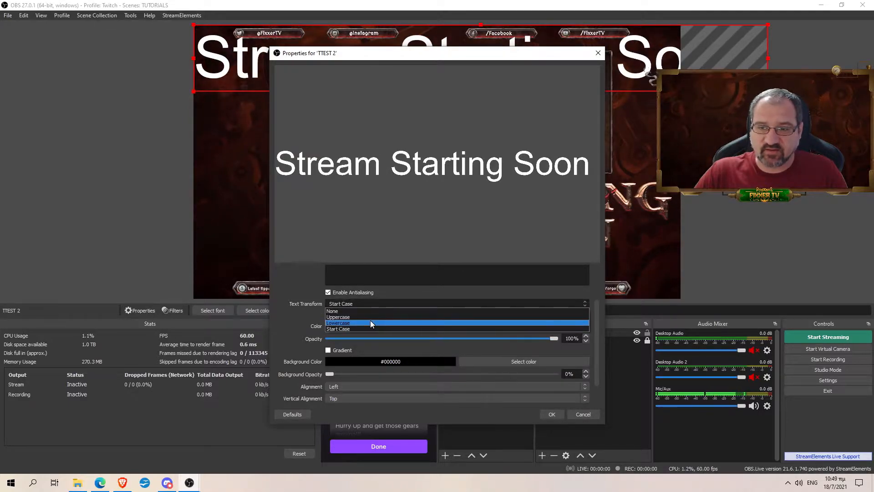
{"action": "left_click", "coordinate": [371, 322]}
{"action": "left_click", "coordinate": [381, 303]}
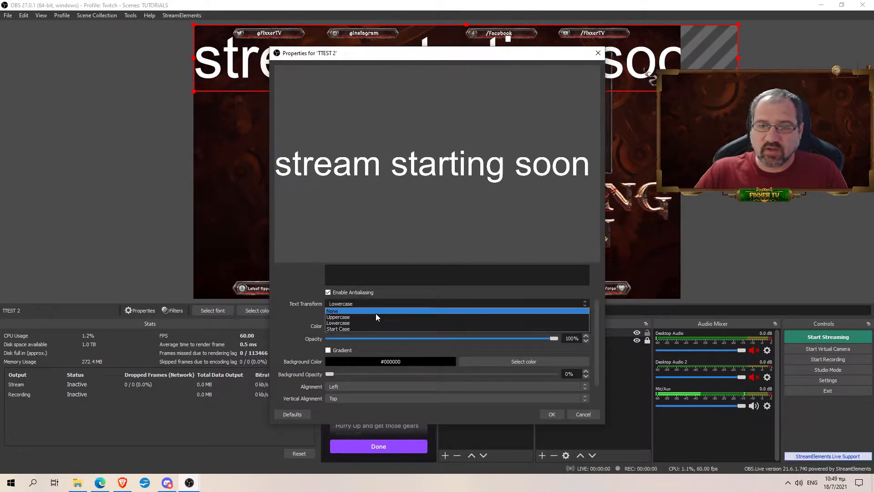
{"action": "left_click", "coordinate": [377, 317]}
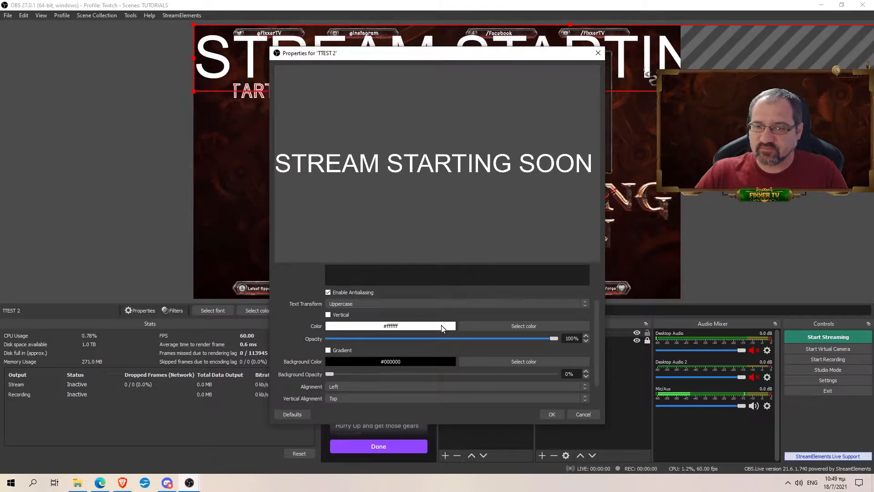
Step: Make the text colour red (#ff0000) and the background colour lime #aaff00
{"action": "left_click", "coordinate": [505, 327]}
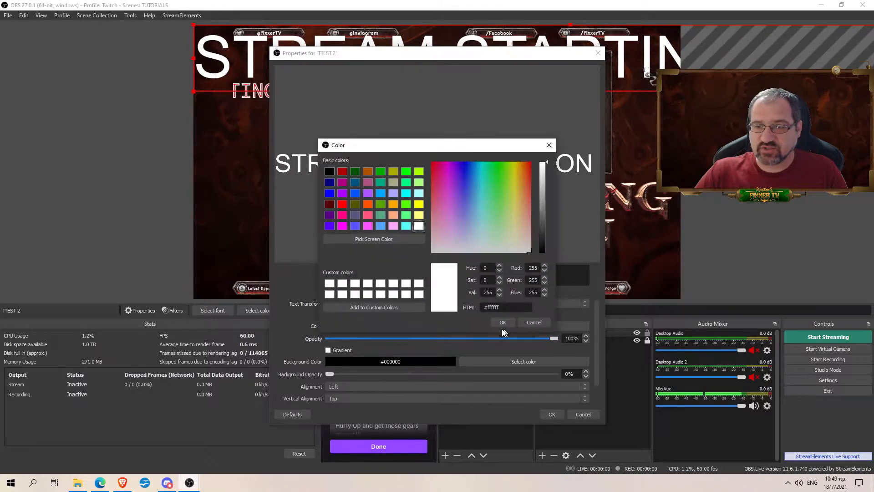
{"action": "left_click", "coordinate": [342, 203]}
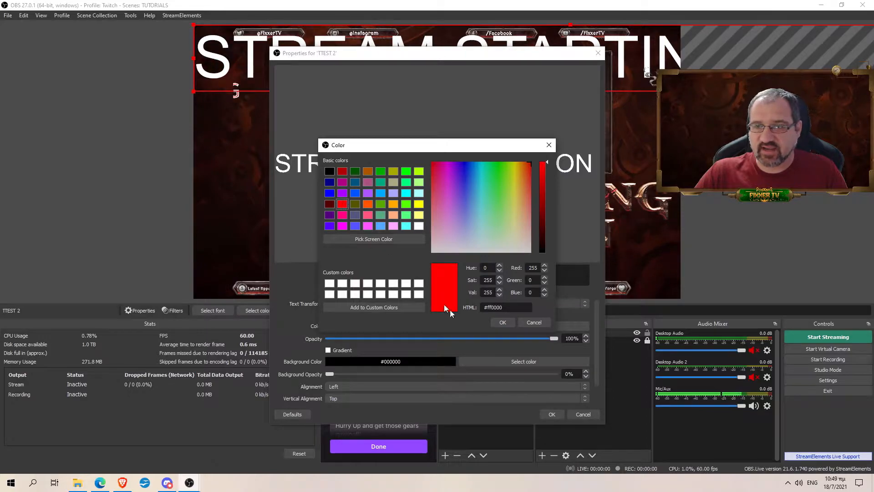
{"action": "left_click", "coordinate": [503, 322]}
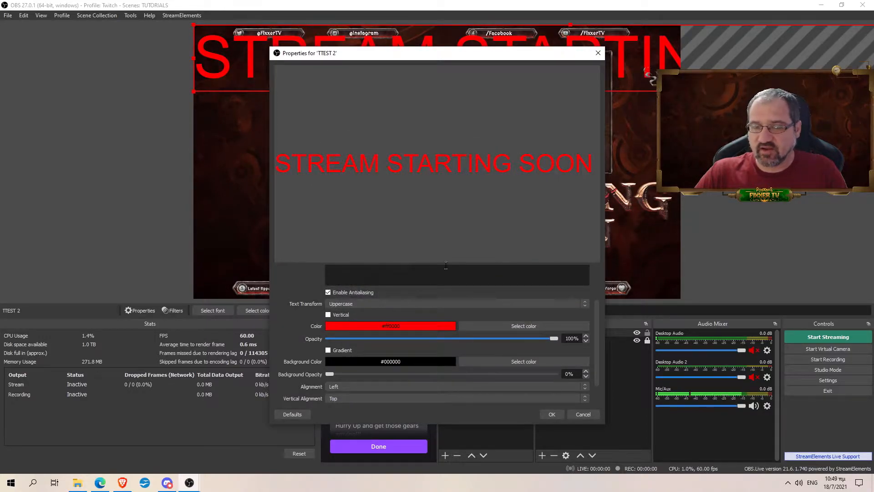
{"action": "scroll", "coordinate": [445, 265], "scroll_direction": "down", "scroll_amount": 2}
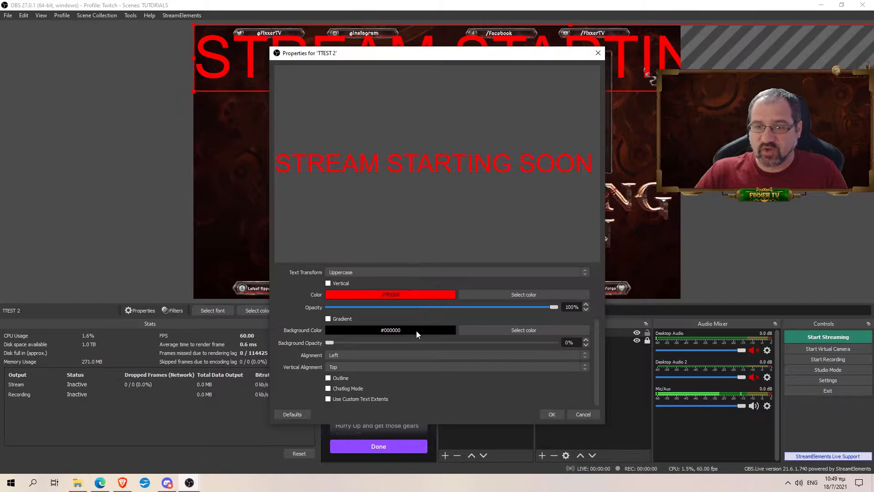
{"action": "left_click", "coordinate": [483, 330]}
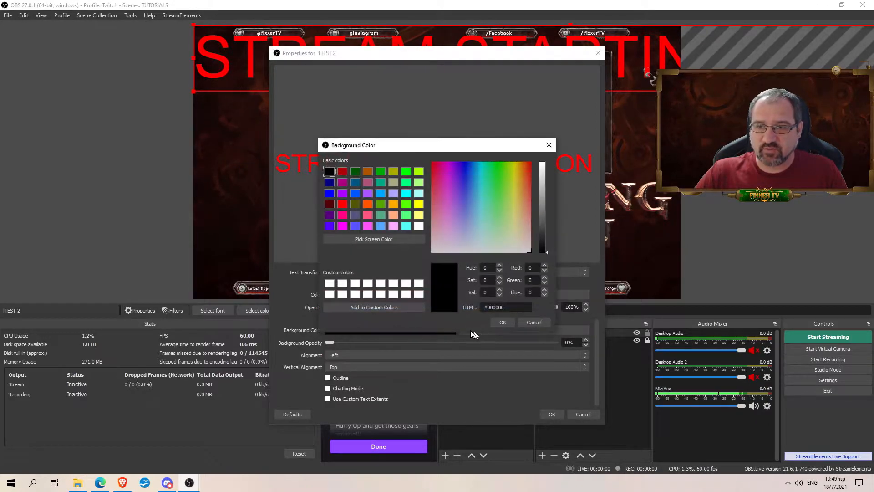
{"action": "left_click", "coordinate": [422, 171]}
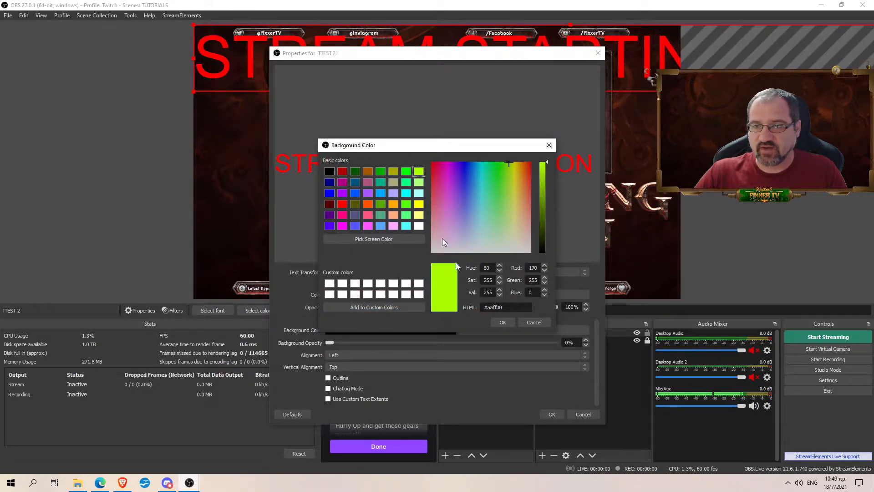
{"action": "left_click", "coordinate": [504, 323]}
Step: Reposition the red text on the canvas, keeping background opacity 0% and Left alignment
{"action": "left_click_drag", "start_coordinate": [485, 53], "coordinate": [504, 130]}
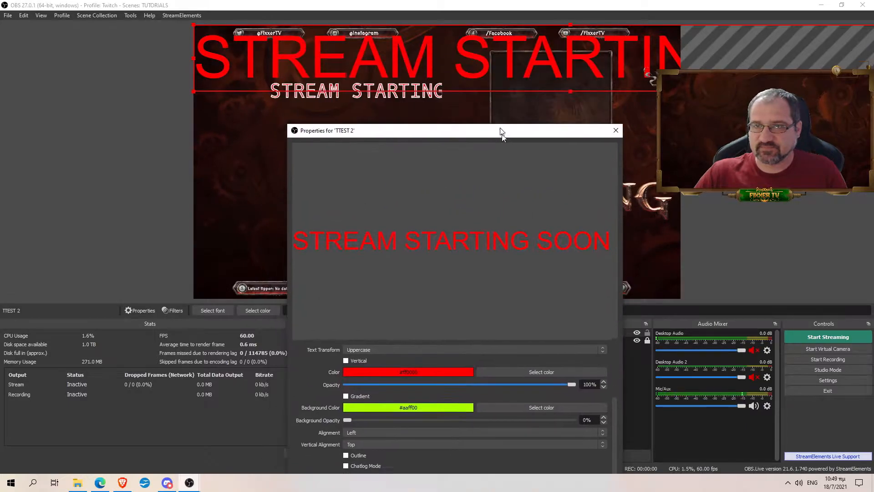
{"action": "left_click_drag", "start_coordinate": [504, 58], "coordinate": [532, 75]}
{"action": "left_click_drag", "start_coordinate": [490, 132], "coordinate": [472, 69]}
{"action": "left_click_drag", "start_coordinate": [344, 355], "coordinate": [434, 355]}
{"action": "left_click_drag", "start_coordinate": [374, 355], "coordinate": [338, 361]}
{"action": "left_click", "coordinate": [364, 364]}
{"action": "left_click", "coordinate": [365, 365]}
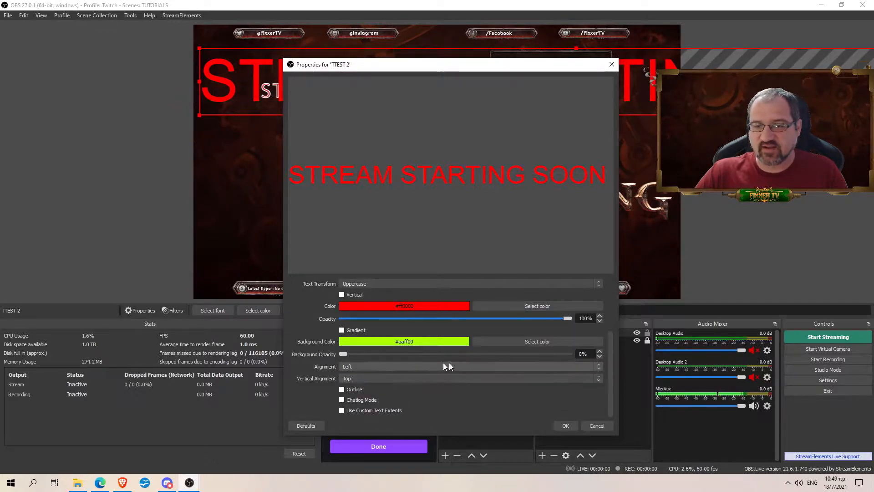
Step: Add a white outline to the text and raise Outline Size to 15
{"action": "left_click", "coordinate": [342, 389]}
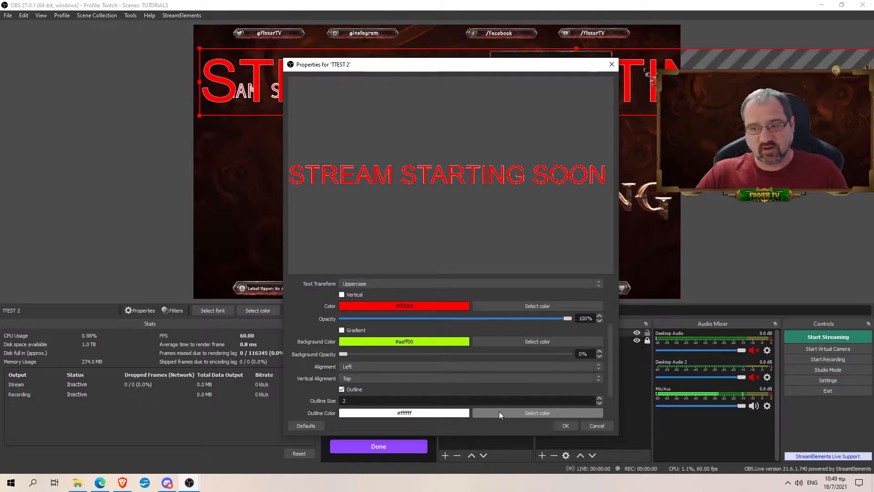
{"action": "scroll", "coordinate": [503, 385], "scroll_direction": "down", "scroll_amount": 2}
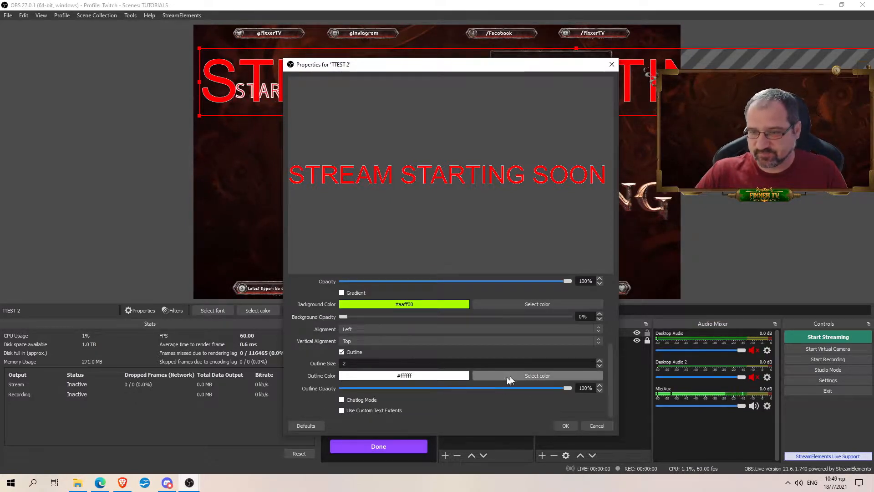
{"action": "left_click", "coordinate": [600, 361]}
{"action": "left_click", "coordinate": [599, 361]}
{"action": "left_click_drag", "start_coordinate": [493, 70], "coordinate": [510, 102]}
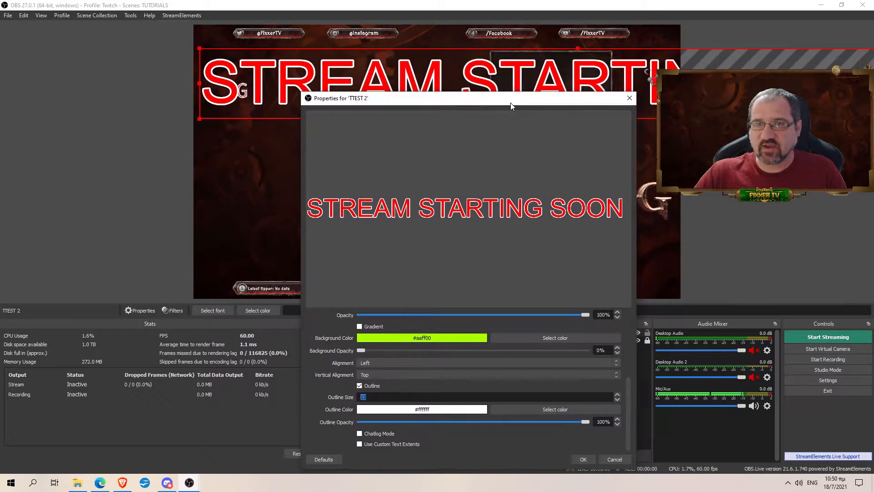
{"action": "left_click", "coordinate": [617, 395]}
{"action": "left_click", "coordinate": [617, 395]}
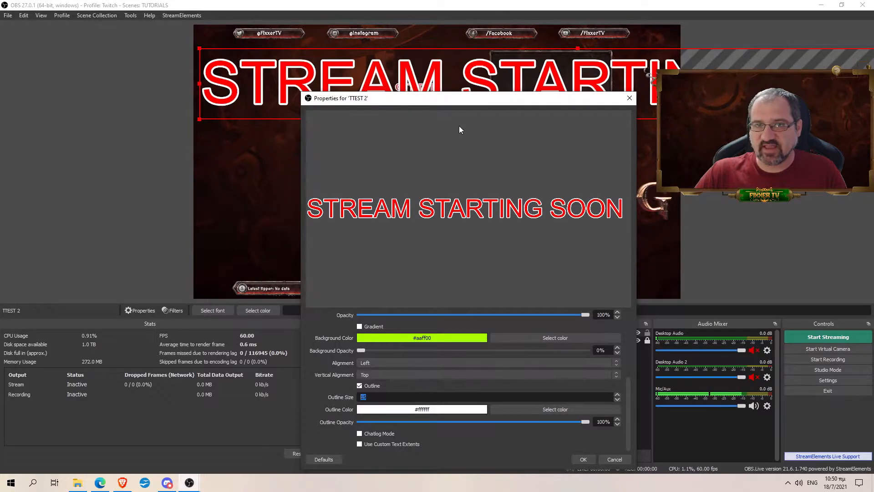
{"action": "left_click_drag", "start_coordinate": [469, 102], "coordinate": [439, 59]}
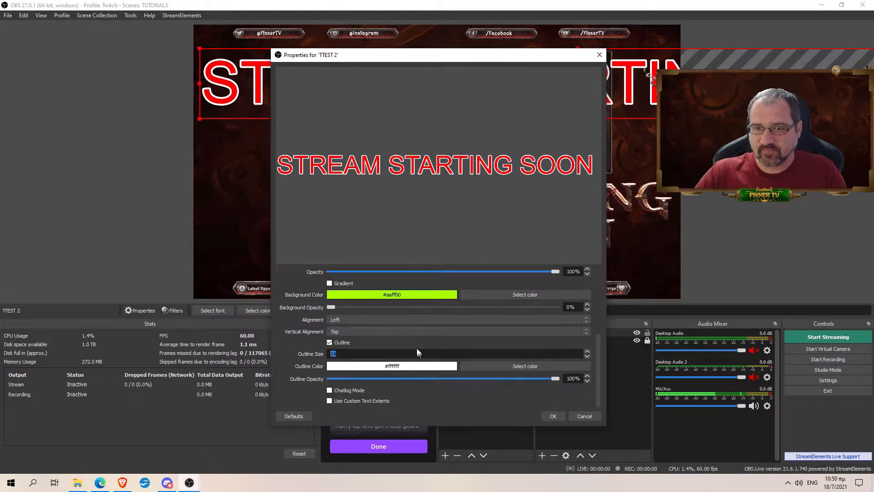
Step: Apply the outline settings and shrink the STREAM STARTING SOON text on the canvas
{"action": "left_click", "coordinate": [548, 416]}
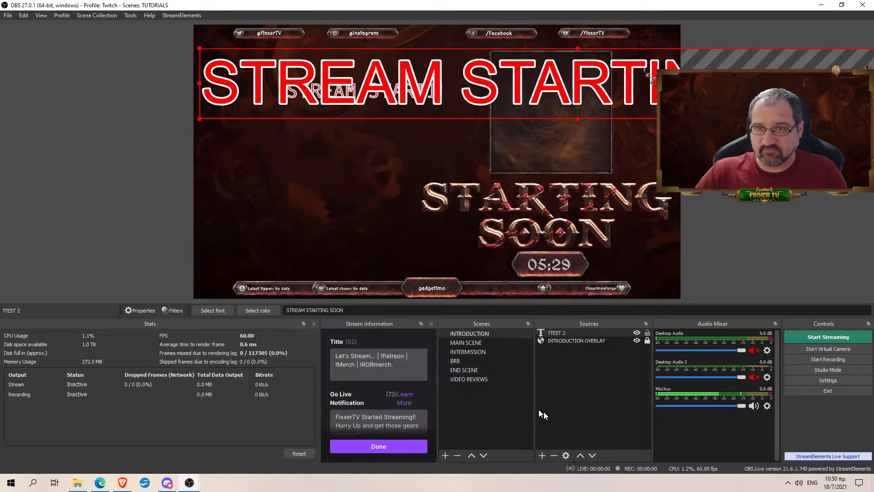
{"action": "left_click_drag", "start_coordinate": [201, 47], "coordinate": [614, 87]}
{"action": "left_click_drag", "start_coordinate": [649, 111], "coordinate": [261, 135]}
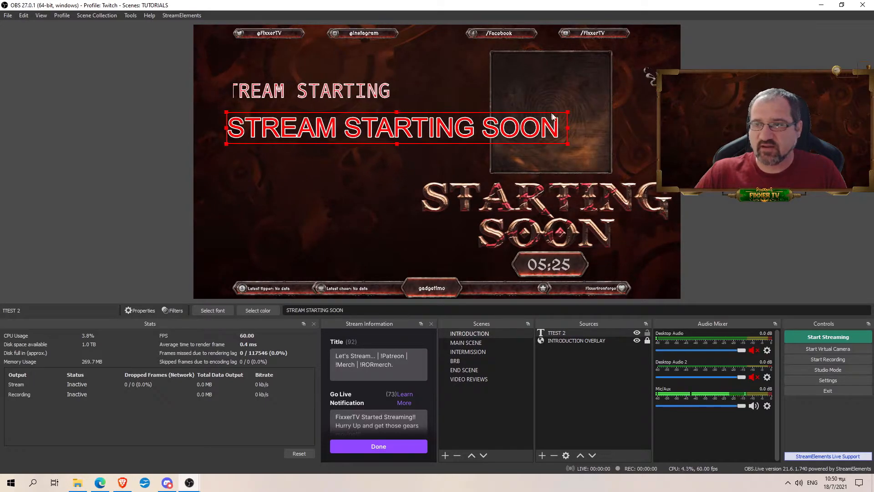
{"action": "left_click_drag", "start_coordinate": [568, 112], "coordinate": [378, 128]}
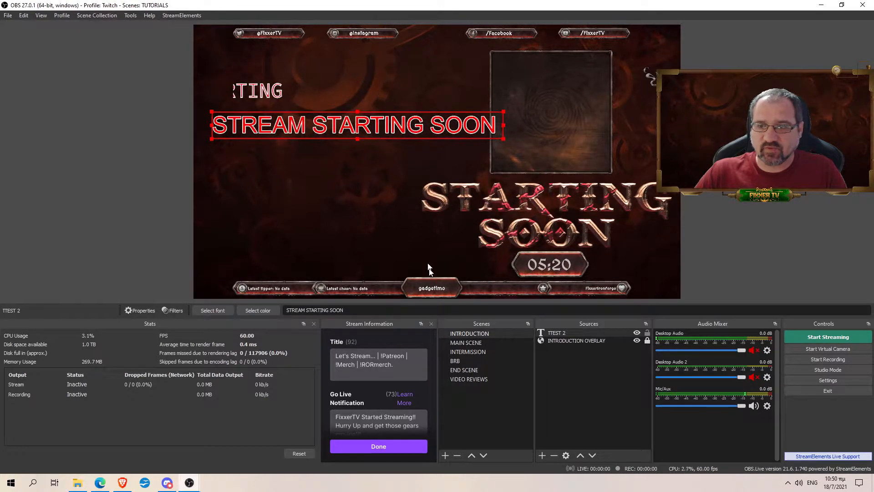
Step: Shorten the text to STREAM STARTING, then shrink it and place it near the top-left
{"action": "double_click", "coordinate": [554, 335]}
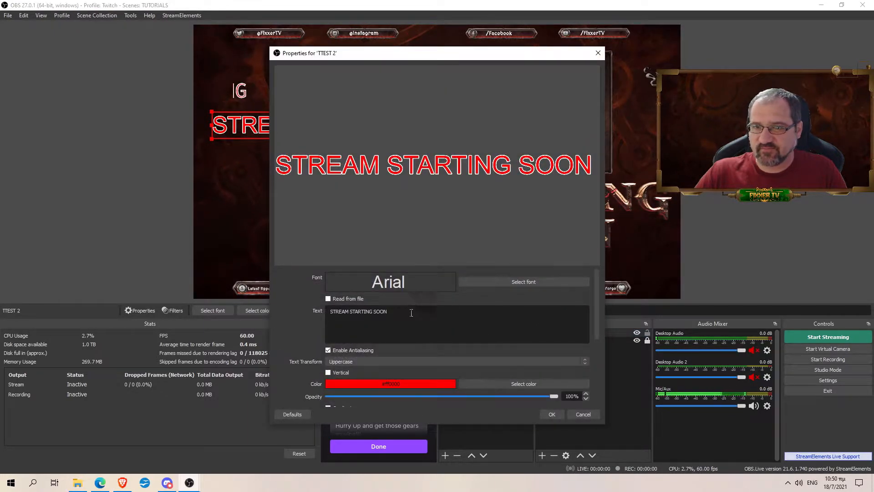
{"action": "left_click_drag", "start_coordinate": [412, 55], "coordinate": [419, 102]}
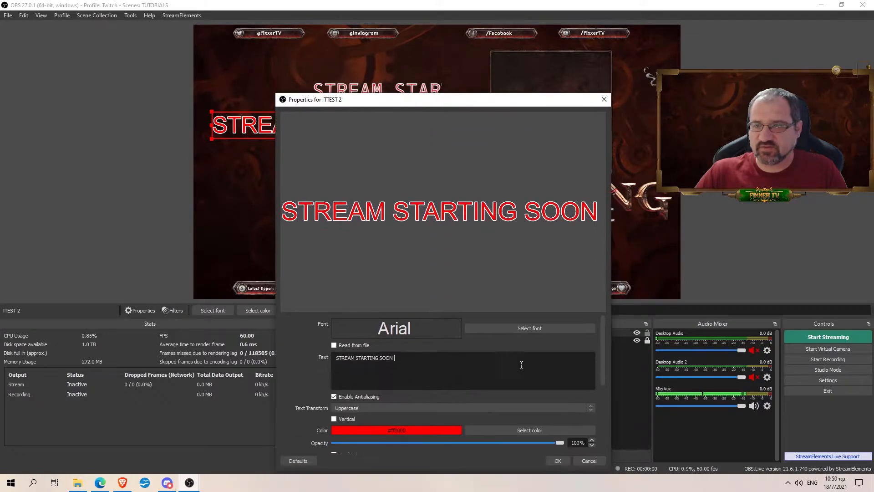
{"action": "key", "text": "BackSpace"}
{"action": "key", "text": "BackSpace"}
{"action": "key", "text": "BackSpace"}
{"action": "key", "text": "BackSpace"}
{"action": "key", "text": "BackSpace"}
{"action": "key", "text": "BackSpace"}
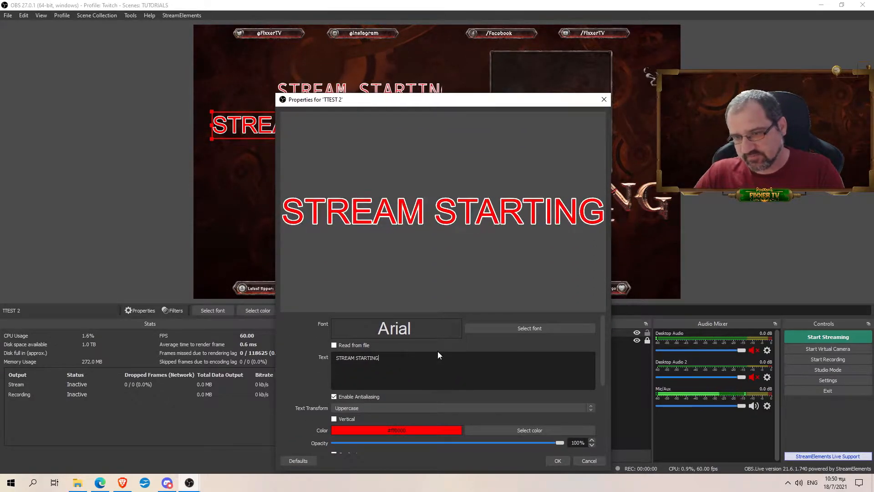
{"action": "left_click", "coordinate": [559, 461]}
{"action": "left_click_drag", "start_coordinate": [343, 139], "coordinate": [355, 133]}
{"action": "left_click_drag", "start_coordinate": [436, 134], "coordinate": [383, 108]}
{"action": "left_click_drag", "start_coordinate": [325, 100], "coordinate": [331, 109]}
{"action": "left_click", "coordinate": [339, 151]}
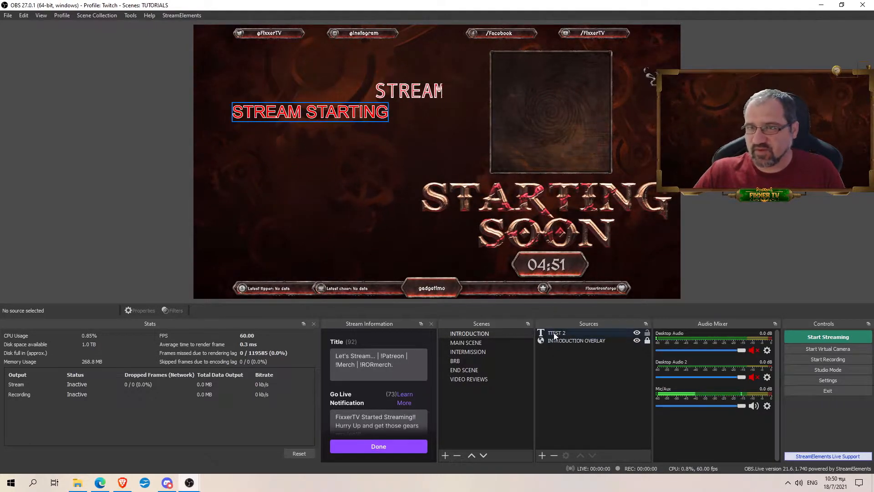
Step: Add a Scroll filter to the TTEST 2 text source
{"action": "left_click", "coordinate": [570, 333]}
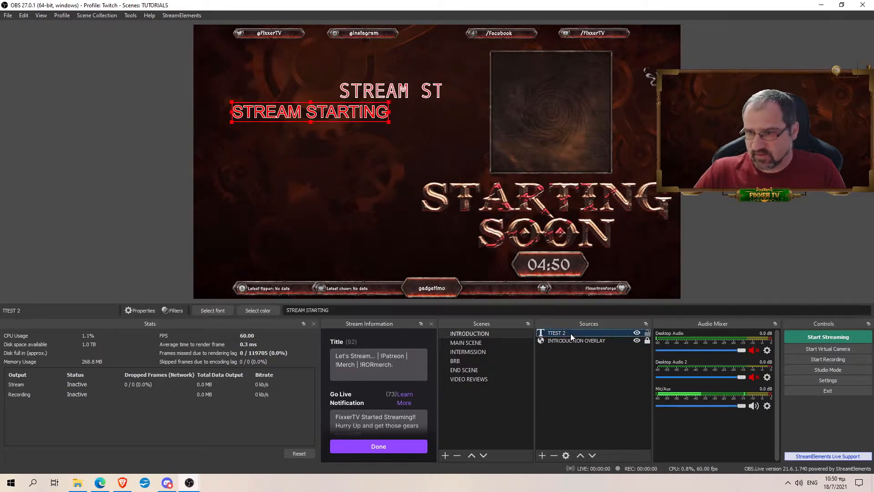
{"action": "right_click", "coordinate": [571, 334]}
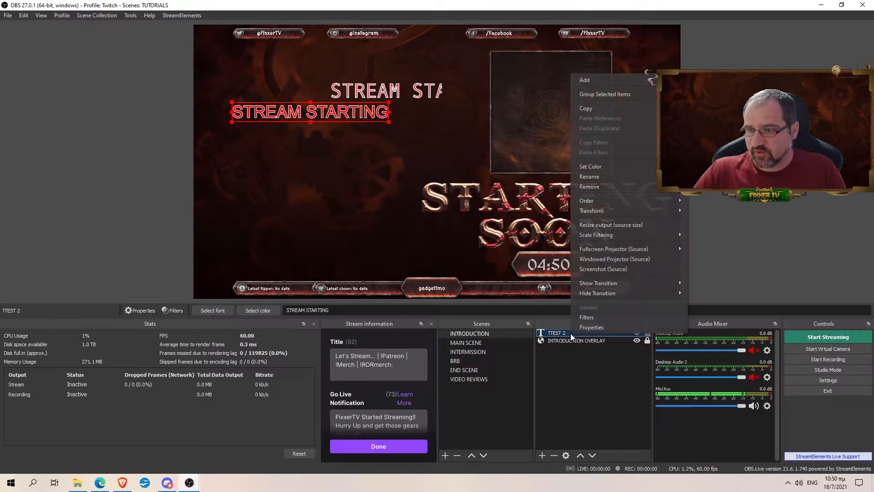
{"action": "left_click", "coordinate": [590, 320]}
{"action": "left_click", "coordinate": [251, 397]}
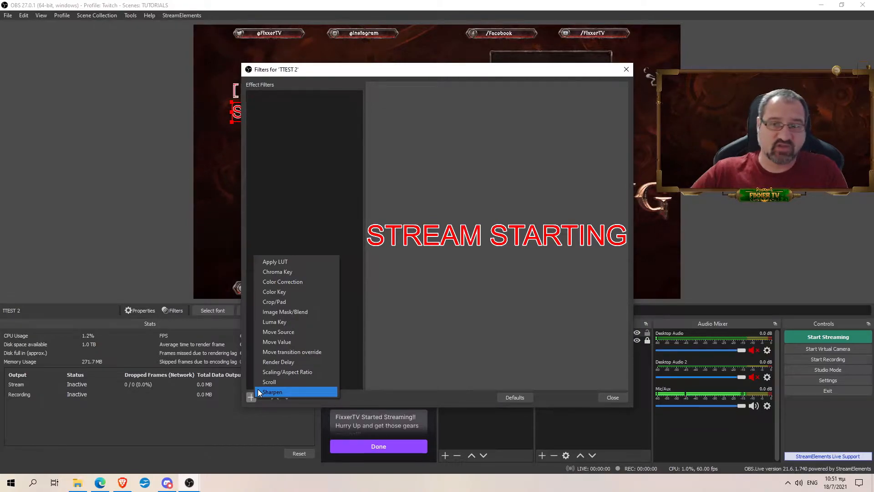
{"action": "left_click", "coordinate": [305, 382]}
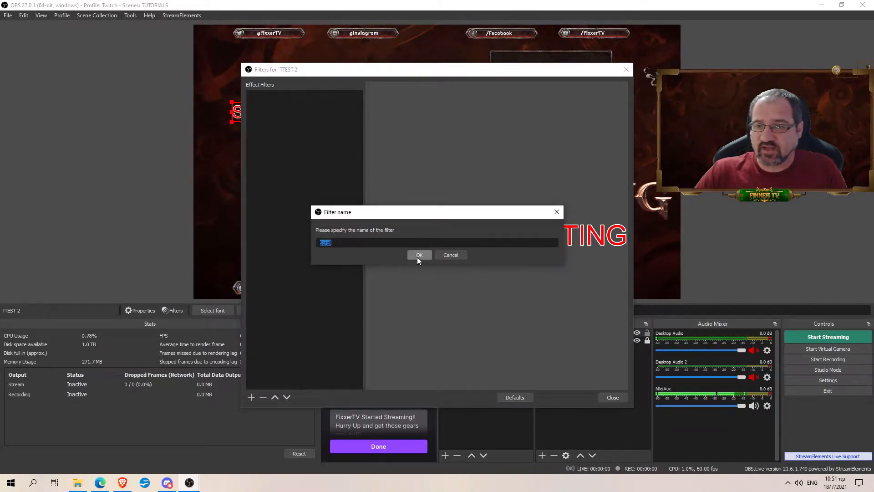
{"action": "left_click", "coordinate": [418, 256]}
Step: Set the Scroll filter's horizontal speed to 223 and close the filters window
{"action": "left_click_drag", "start_coordinate": [440, 72], "coordinate": [390, 144]}
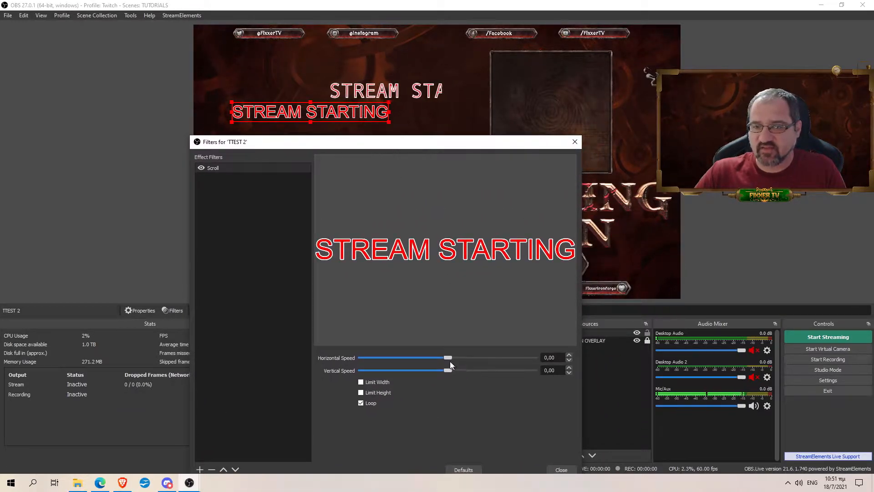
{"action": "left_click_drag", "start_coordinate": [446, 356], "coordinate": [490, 358]}
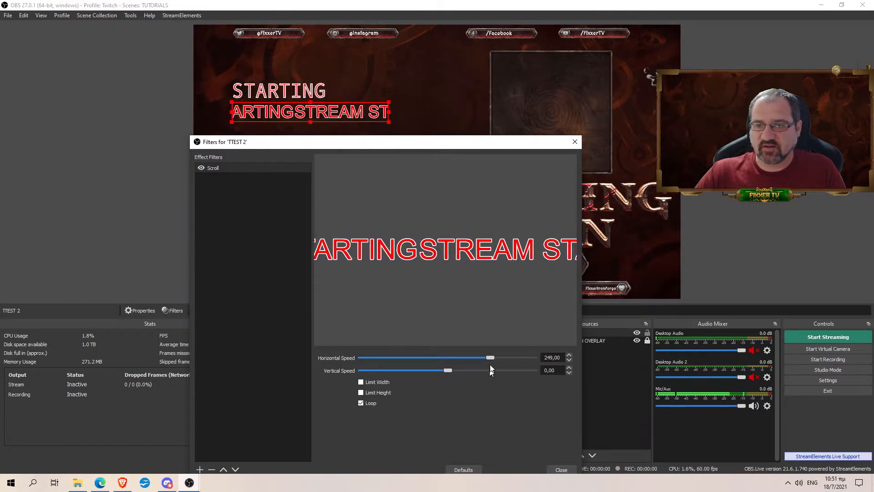
{"action": "left_click_drag", "start_coordinate": [490, 357], "coordinate": [486, 358]}
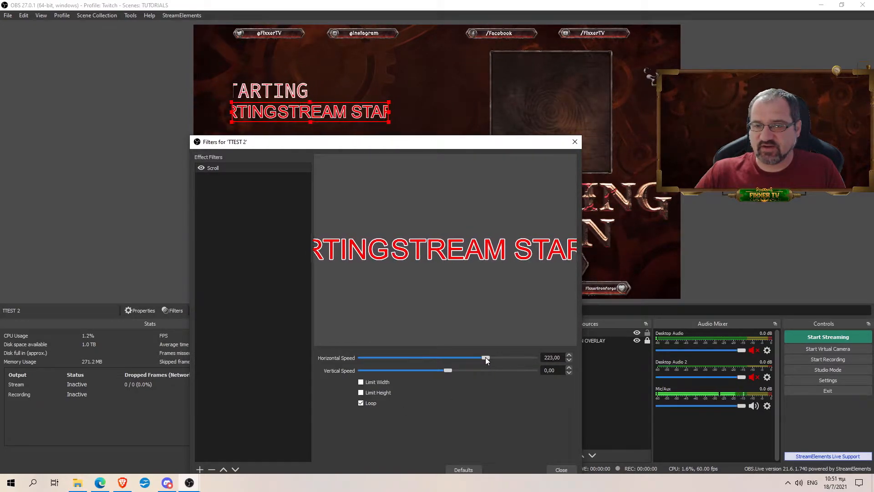
{"action": "left_click", "coordinate": [560, 469]}
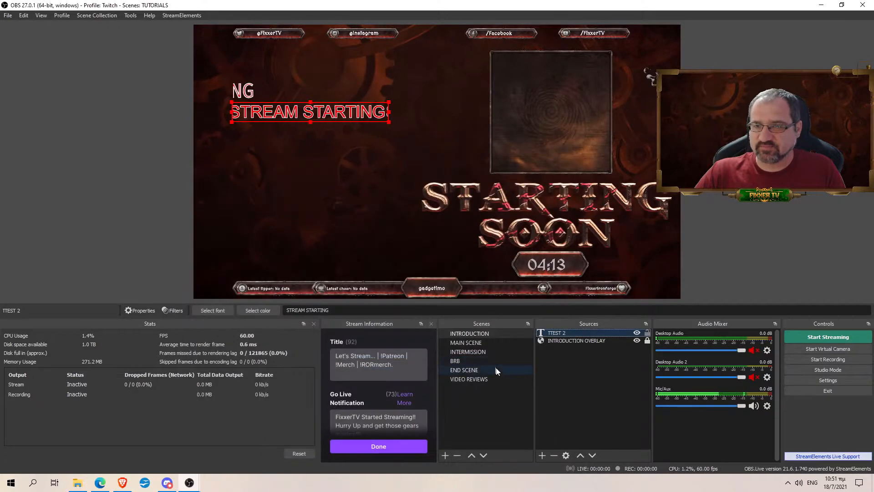
Step: Reopen TTEST 2's text properties and apply them with OK
{"action": "double_click", "coordinate": [565, 334]}
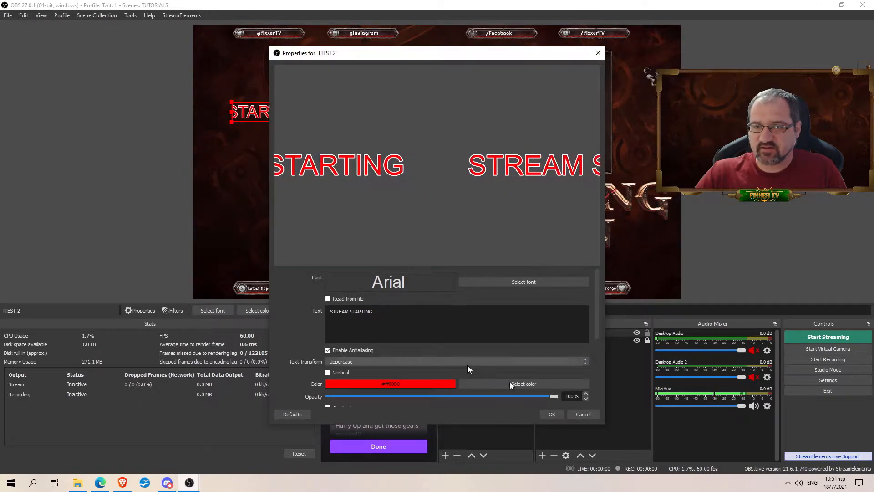
{"action": "left_click", "coordinate": [552, 414]}
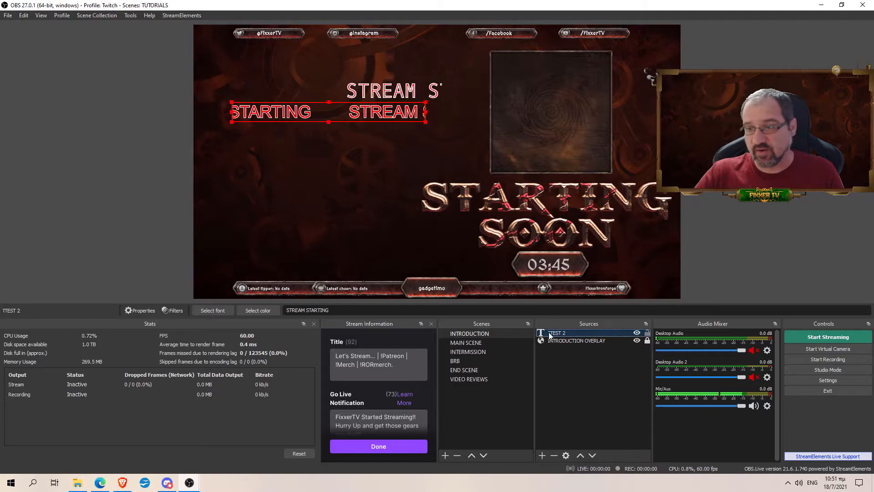
Step: Add a Sharpen filter to TTEST 2 next to its existing Scroll filter
{"action": "right_click", "coordinate": [560, 334]}
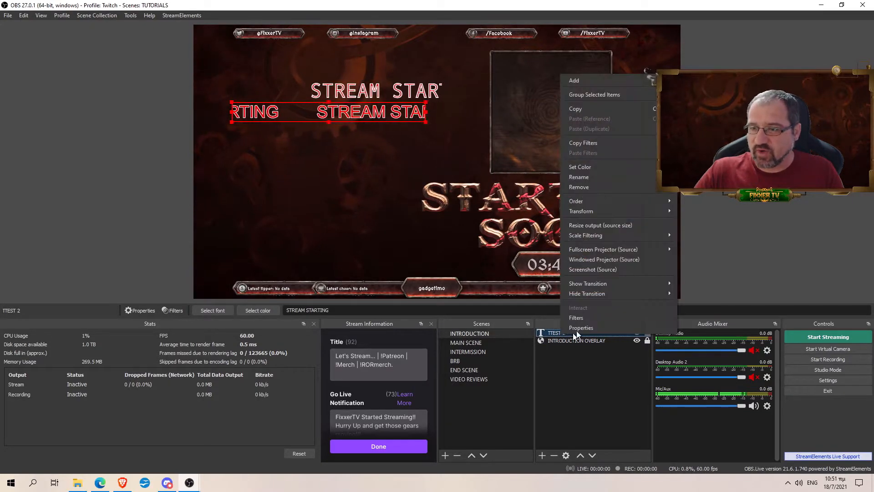
{"action": "left_click", "coordinate": [582, 319]}
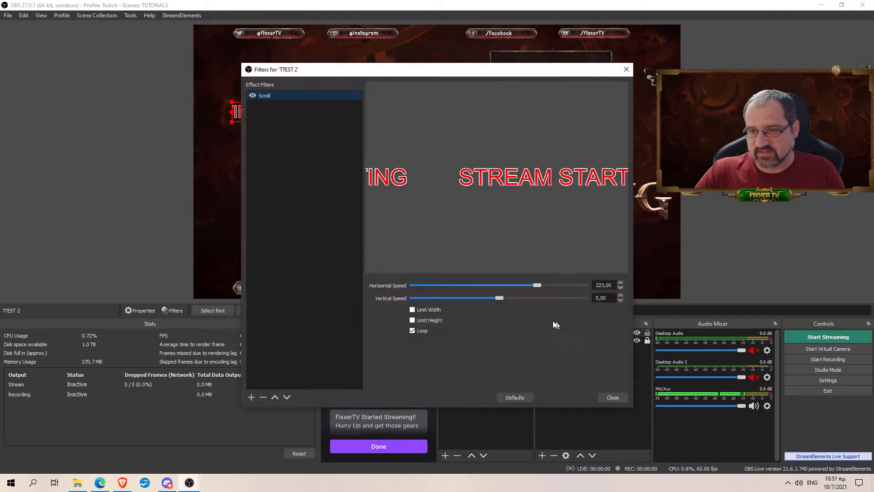
{"action": "left_click", "coordinate": [251, 398]}
{"action": "left_click", "coordinate": [303, 392]}
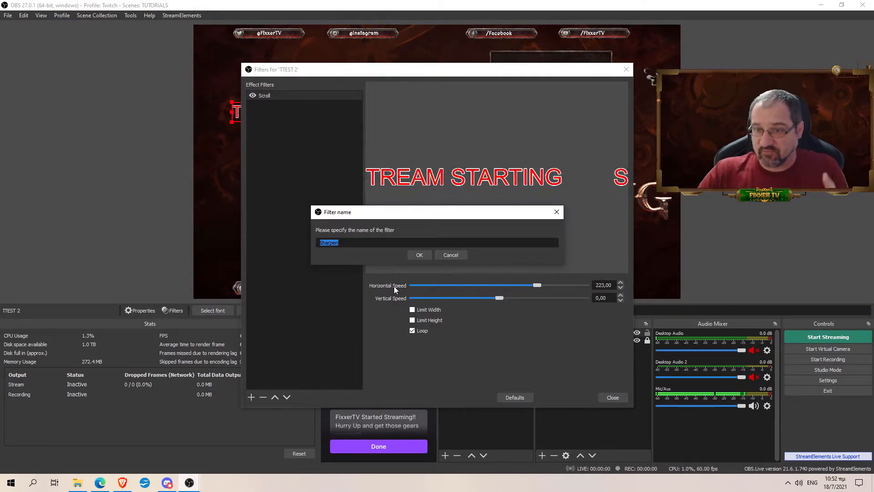
{"action": "left_click", "coordinate": [422, 254]}
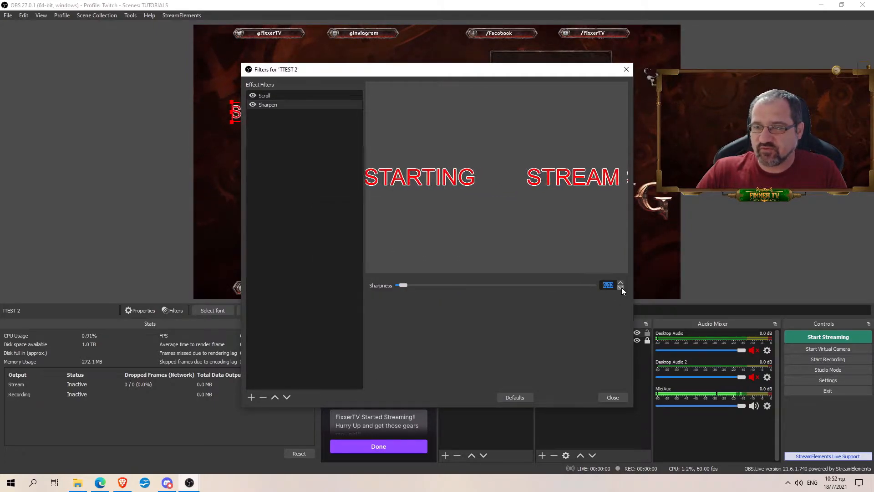
{"action": "left_click", "coordinate": [606, 397]}
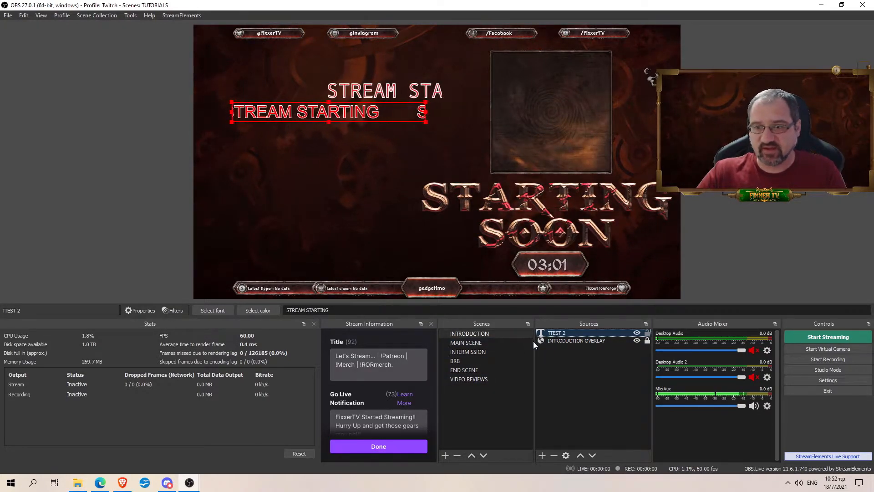
Step: Turn off Use Custom Text Extents so TTEST 2's text sizes itself freely
{"action": "double_click", "coordinate": [567, 333]}
{"action": "scroll", "coordinate": [468, 319], "scroll_direction": "down", "scroll_amount": 5}
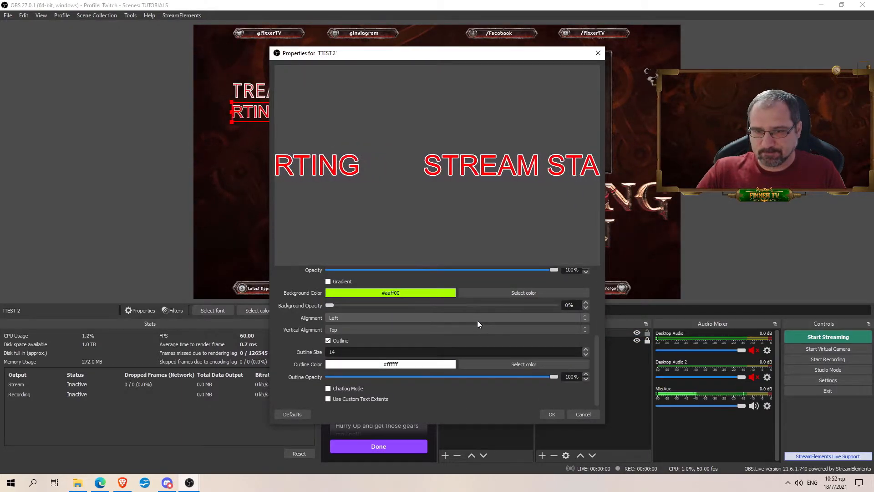
{"action": "left_click", "coordinate": [328, 399]}
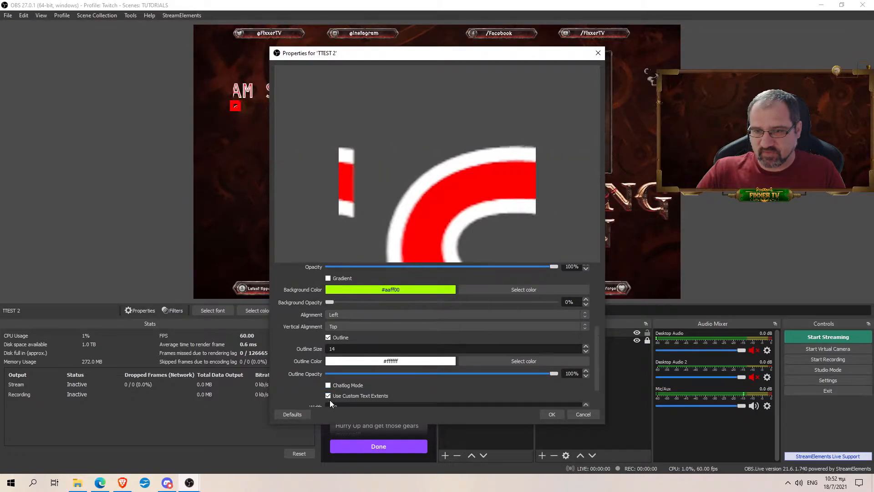
{"action": "scroll", "coordinate": [412, 369], "scroll_direction": "down", "scroll_amount": 2}
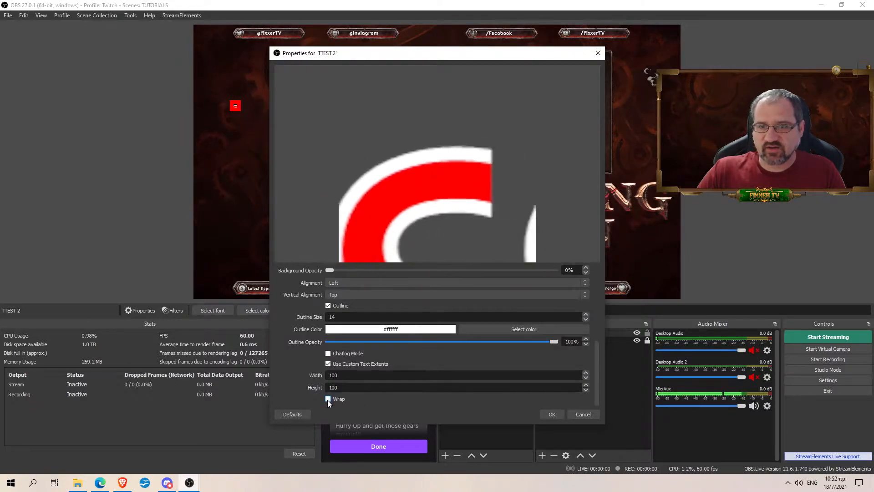
{"action": "left_click", "coordinate": [328, 364]}
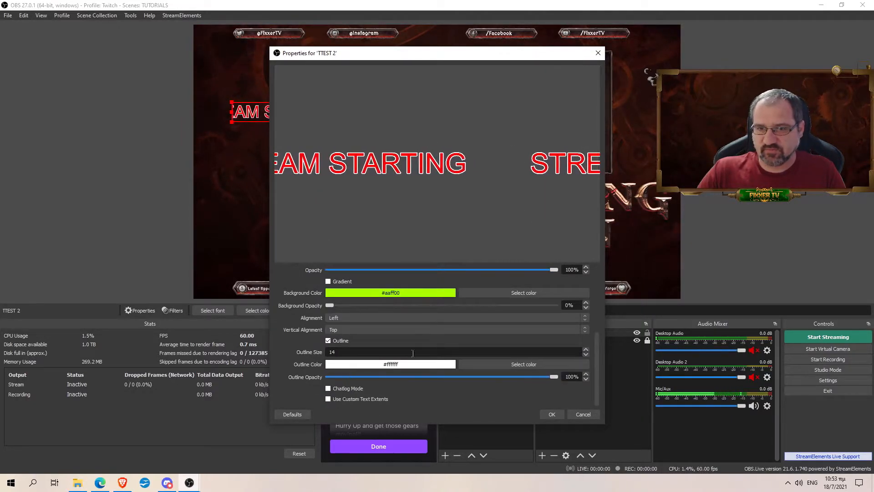
{"action": "scroll", "coordinate": [449, 353], "scroll_direction": "up", "scroll_amount": 5}
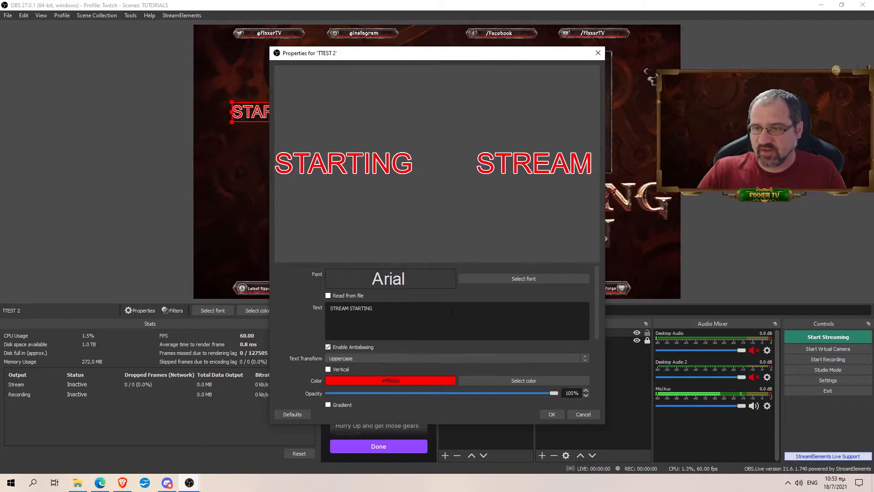
Step: Try strikeout in the font picker, then remove it and keep Arial
{"action": "left_click", "coordinate": [510, 278]}
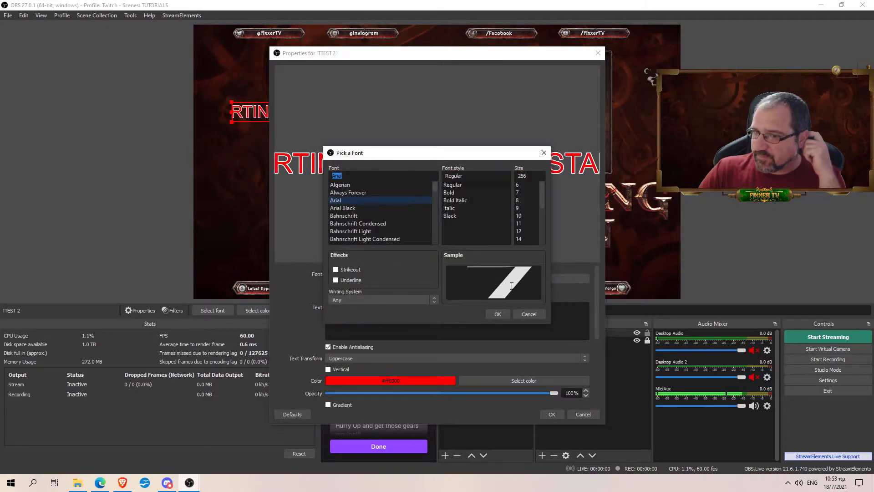
{"action": "left_click", "coordinate": [337, 269]}
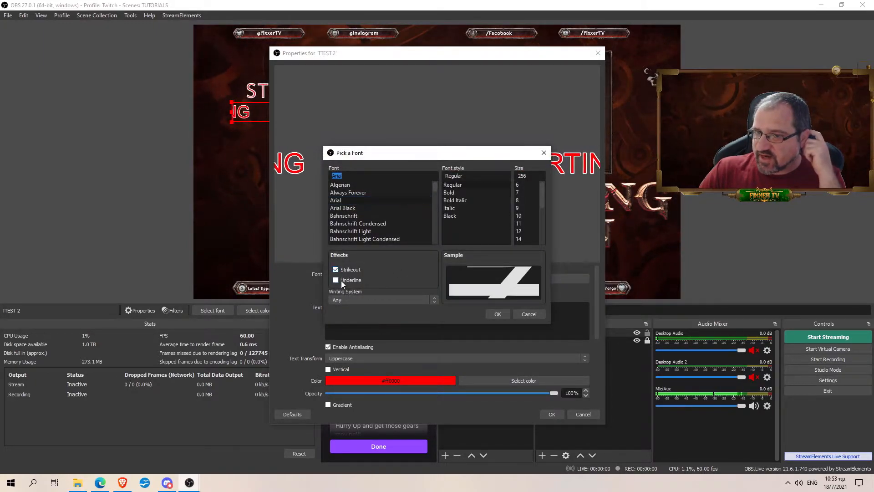
{"action": "left_click", "coordinate": [345, 269]}
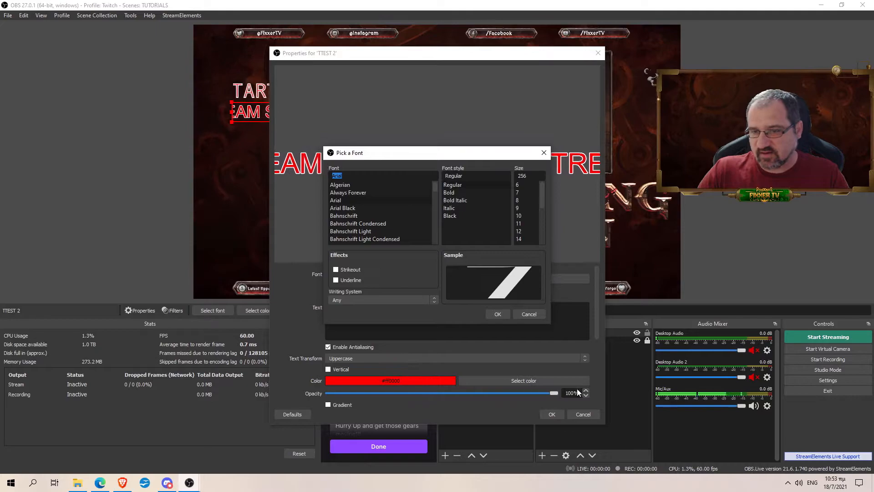
{"action": "left_click", "coordinate": [544, 153]}
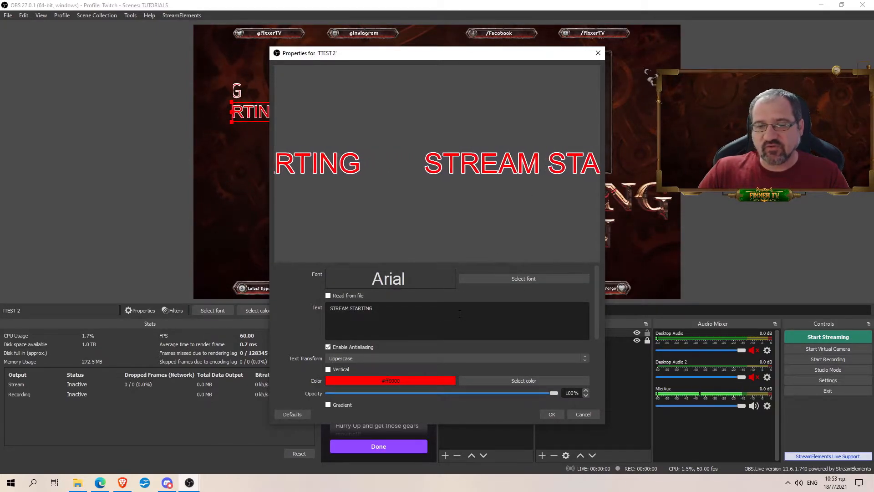
Step: Enable a gradient at about 140 degrees with orange #ffad29 and apply the properties
{"action": "scroll", "coordinate": [329, 379], "scroll_direction": "down", "scroll_amount": 1}
{"action": "left_click", "coordinate": [329, 377]}
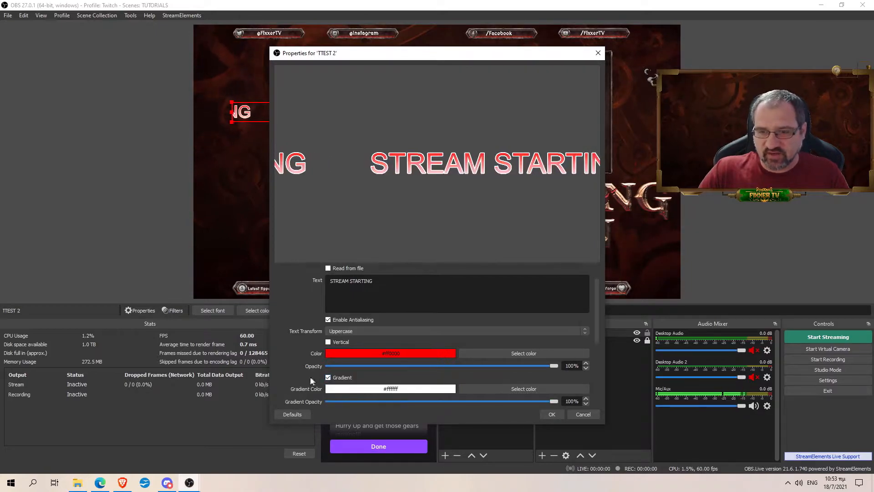
{"action": "scroll", "coordinate": [317, 345], "scroll_direction": "down", "scroll_amount": 1}
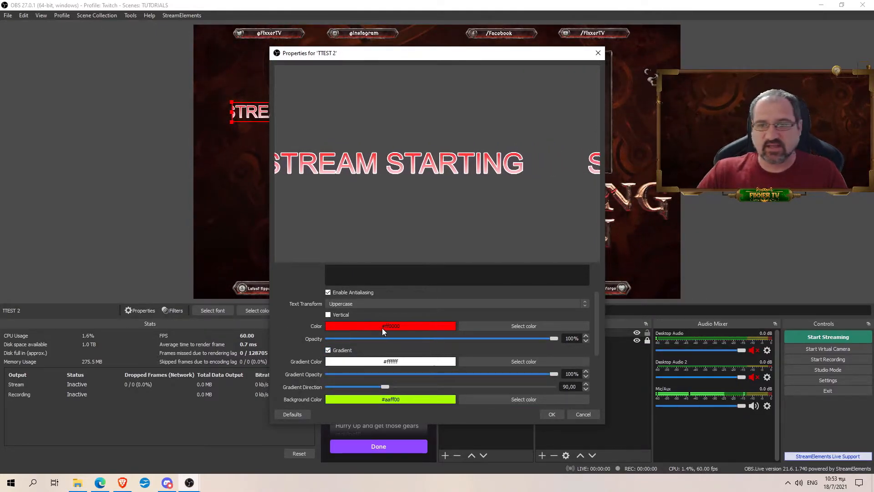
{"action": "left_click_drag", "start_coordinate": [388, 387], "coordinate": [416, 383]}
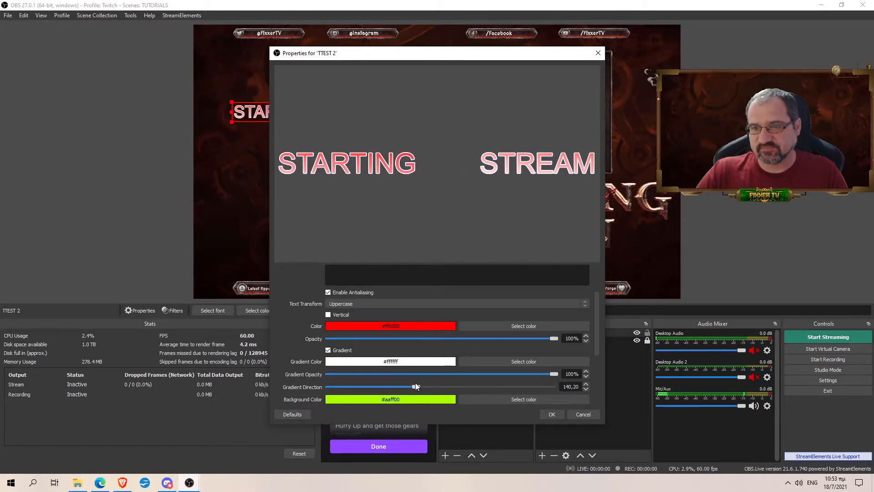
{"action": "left_click", "coordinate": [512, 361]}
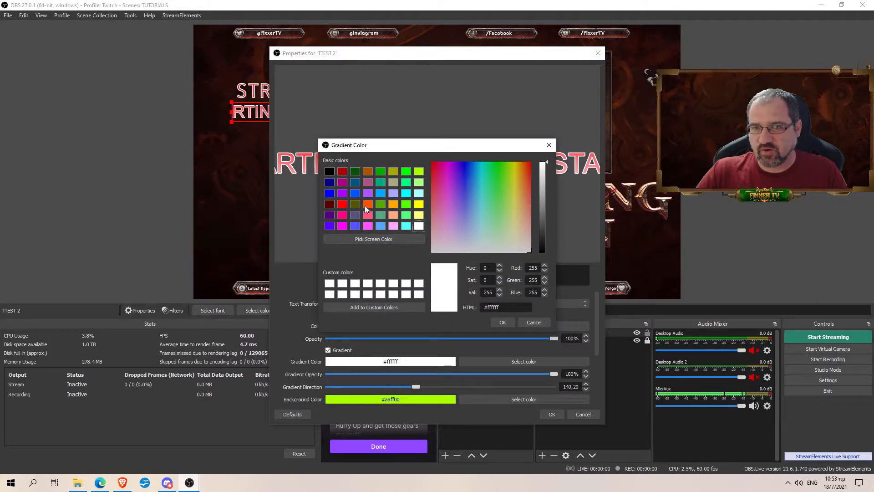
{"action": "left_click", "coordinate": [521, 176]}
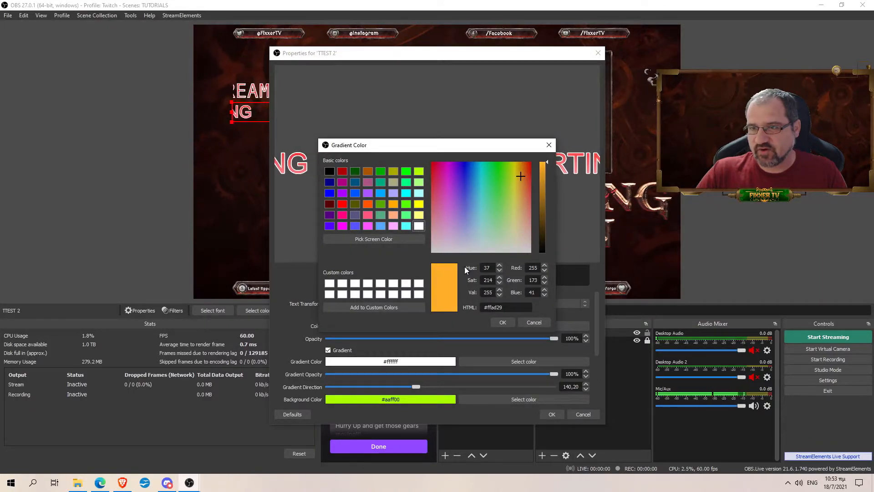
{"action": "left_click", "coordinate": [507, 322]}
{"action": "left_click", "coordinate": [551, 413]}
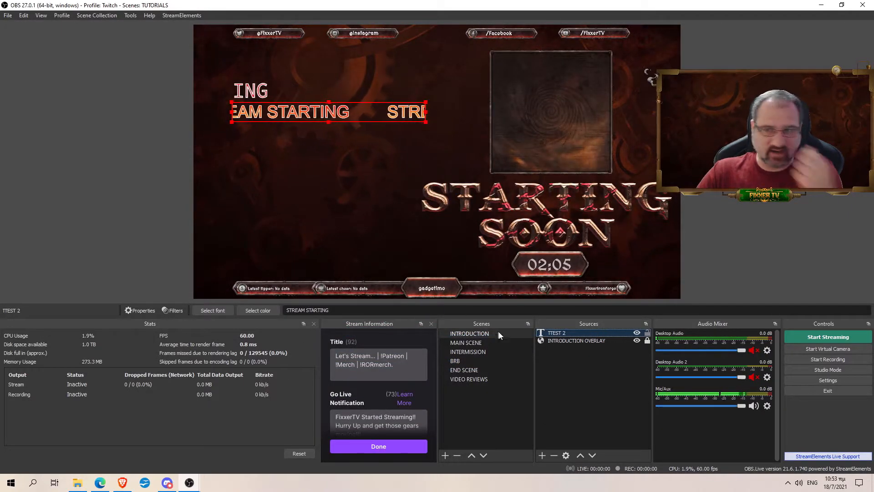
Step: Set TTEST 2's gradient direction to about 302° and its background opacity to 18%
{"action": "double_click", "coordinate": [557, 333]}
{"action": "scroll", "coordinate": [436, 314], "scroll_direction": "down", "scroll_amount": 2}
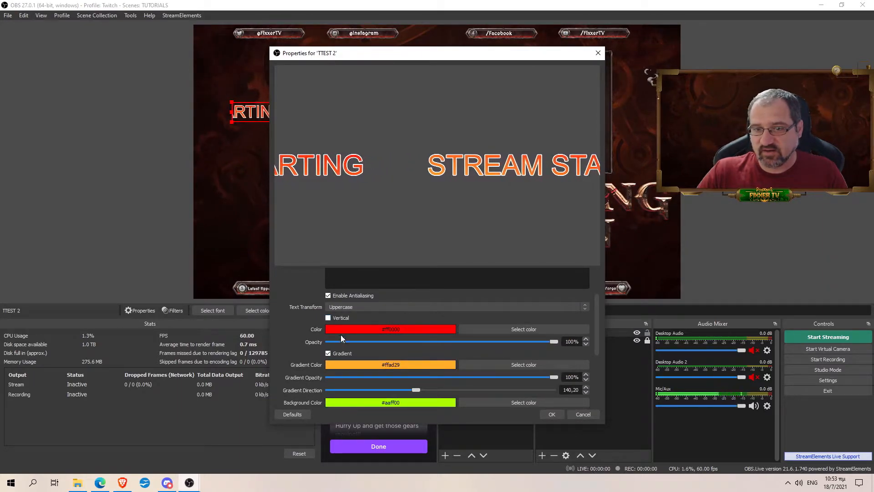
{"action": "scroll", "coordinate": [410, 353], "scroll_direction": "down", "scroll_amount": 1}
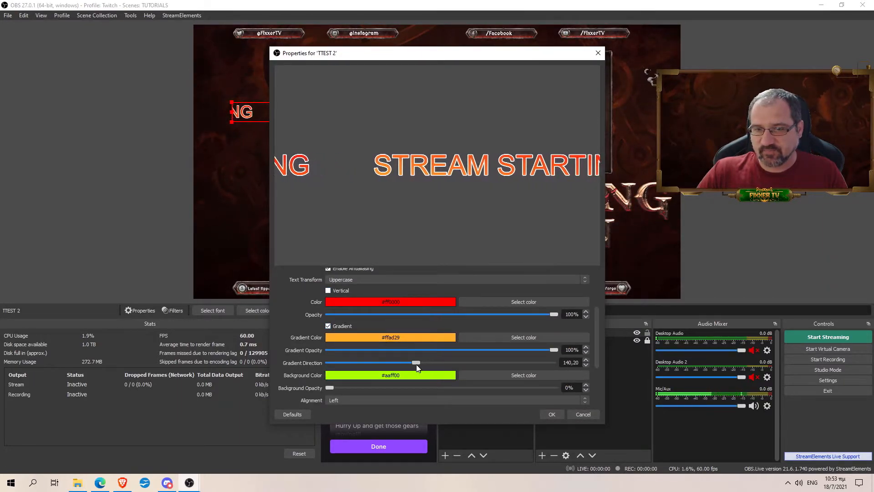
{"action": "mouse_move", "coordinate": [553, 349]}
{"action": "left_mouse_down"}
{"action": "mouse_move", "coordinate": [393, 348]}
{"action": "mouse_move", "coordinate": [557, 350]}
{"action": "left_mouse_up"}
{"action": "left_click_drag", "start_coordinate": [416, 363], "coordinate": [516, 363]}
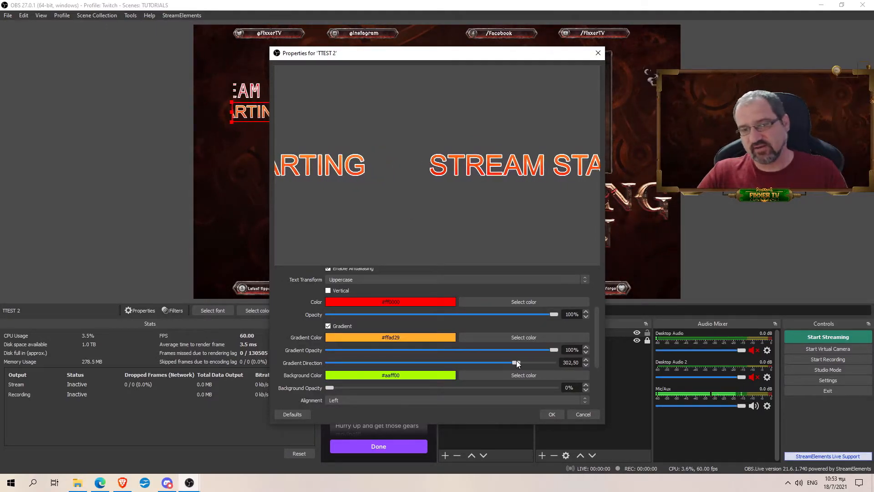
{"action": "left_click_drag", "start_coordinate": [350, 387], "coordinate": [373, 385]}
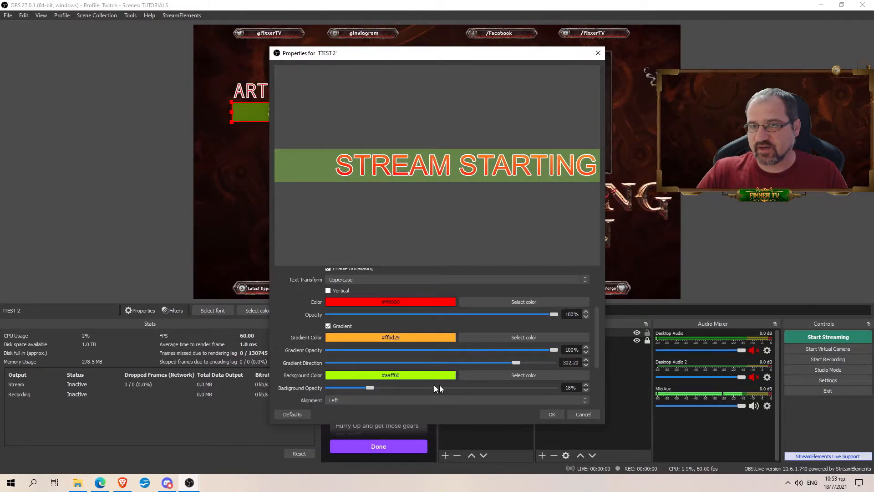
{"action": "left_click", "coordinate": [552, 414]}
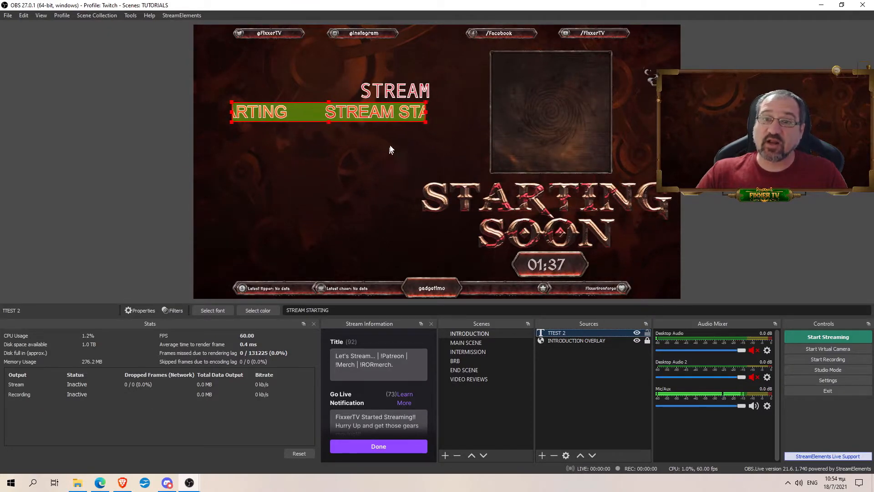
Step: Nudge the TTEST 2 text slightly down and right in the preview, then deselect it
{"action": "left_click_drag", "start_coordinate": [370, 113], "coordinate": [383, 120]}
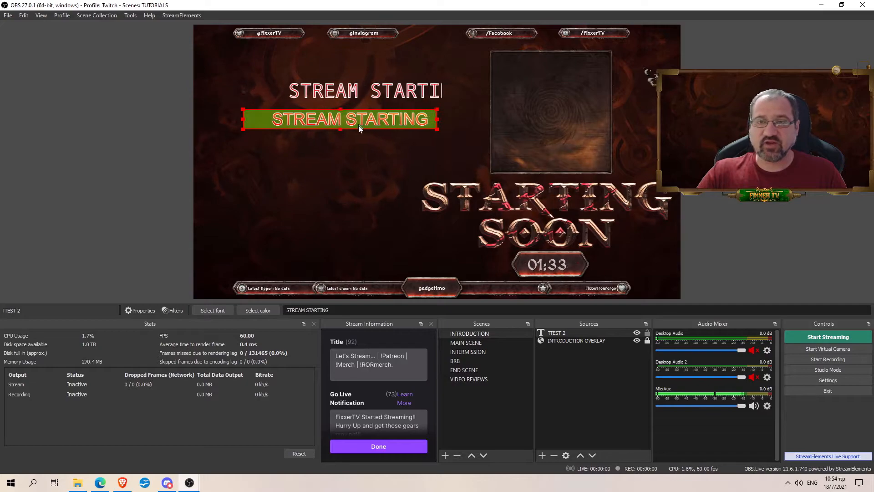
{"action": "left_click", "coordinate": [504, 204]}
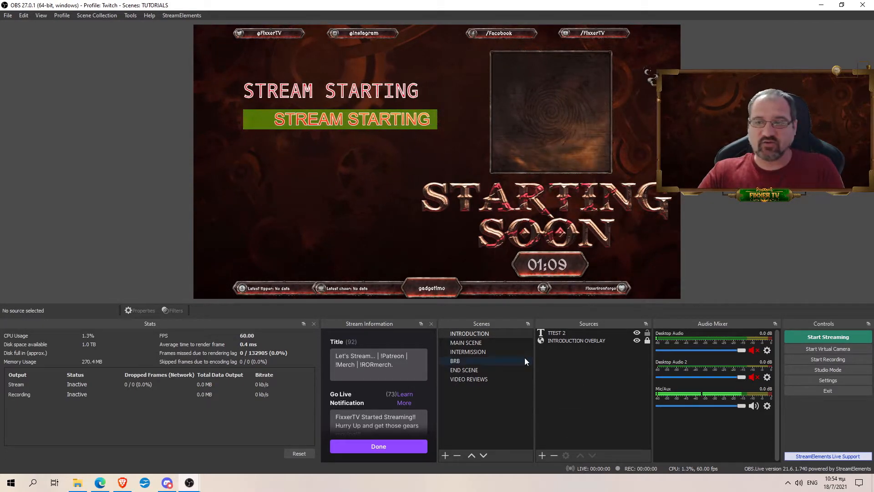
{"action": "double_click", "coordinate": [558, 333]}
{"action": "scroll", "coordinate": [383, 342], "scroll_direction": "down", "scroll_amount": 3}
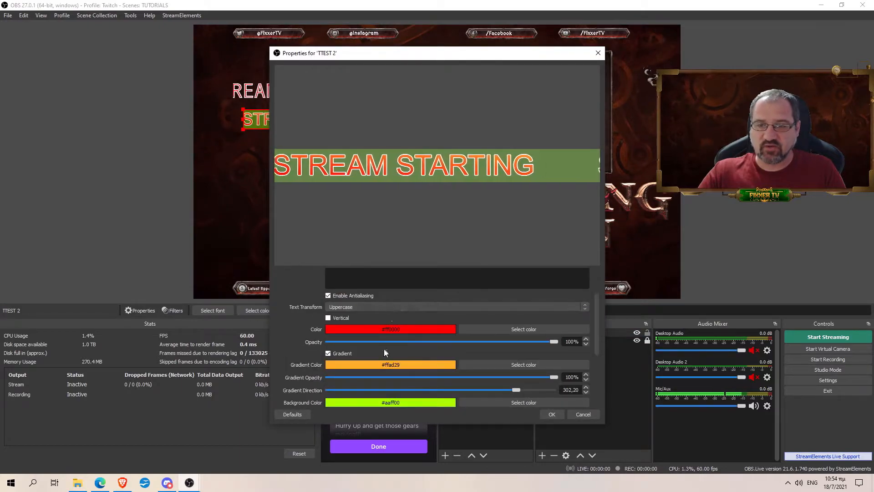
{"action": "scroll", "coordinate": [462, 357], "scroll_direction": "down", "scroll_amount": 6}
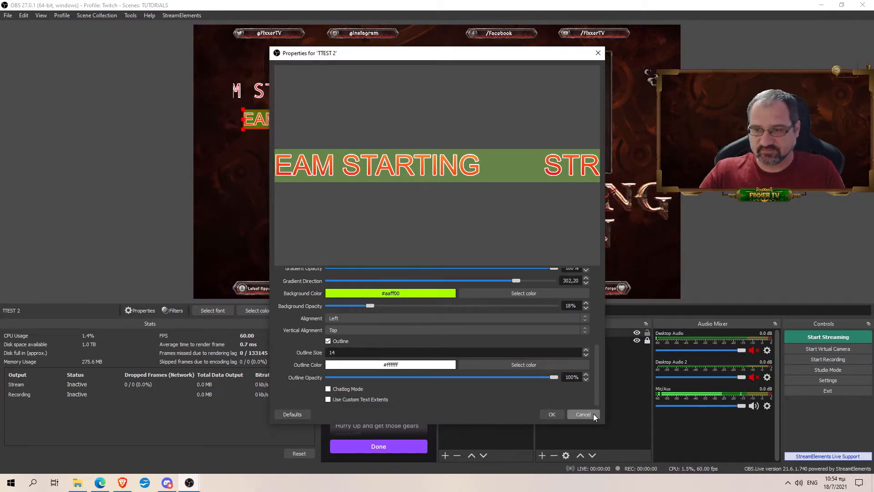
{"action": "left_click", "coordinate": [592, 414]}
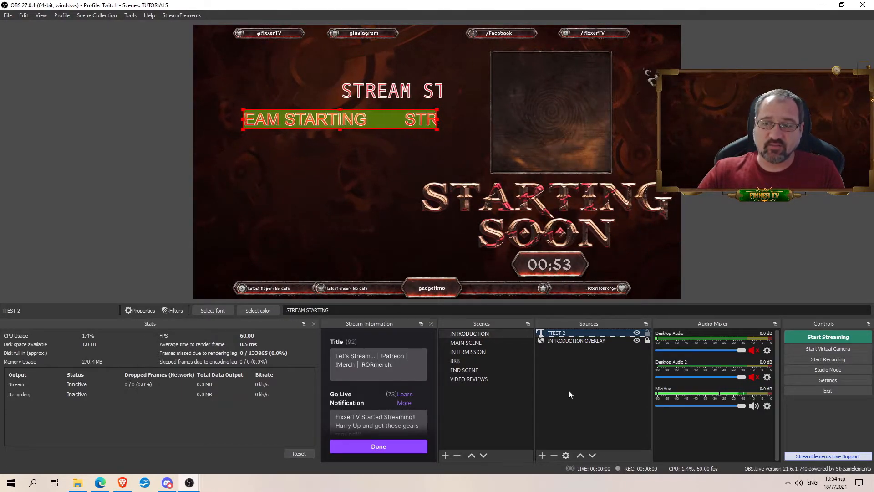
Step: Select INTRODUCTION OVERLAY and toggle its visibility to restart the countdown
{"action": "left_click", "coordinate": [564, 341]}
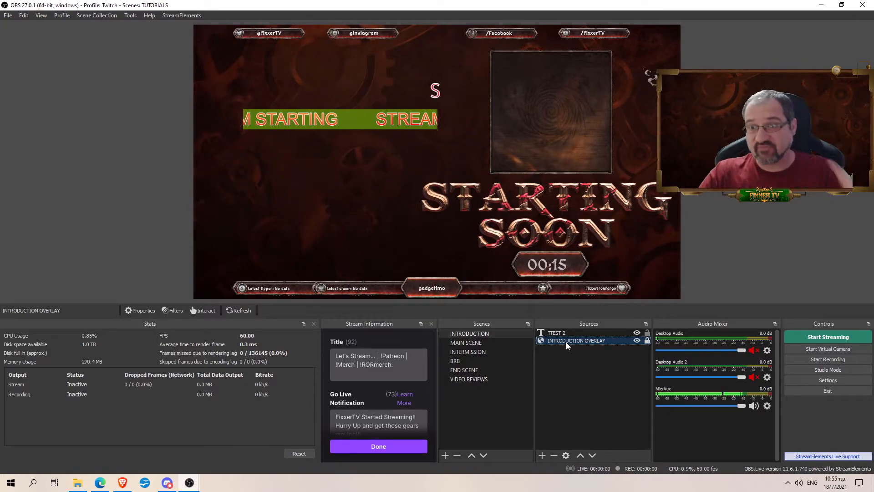
{"action": "left_click", "coordinate": [637, 341]}
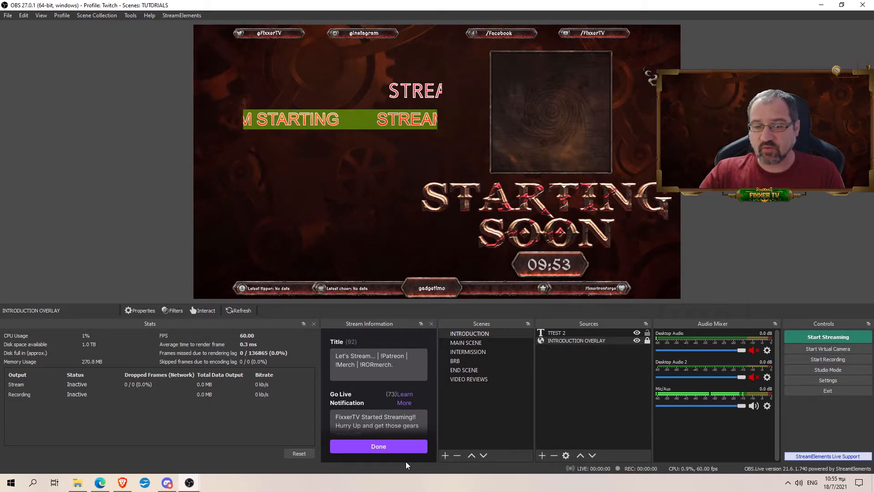
Step: Start a new 1080p StreamElements overlay and enter 'CHT' for it
{"action": "mouse_move", "coordinate": [99, 483]}
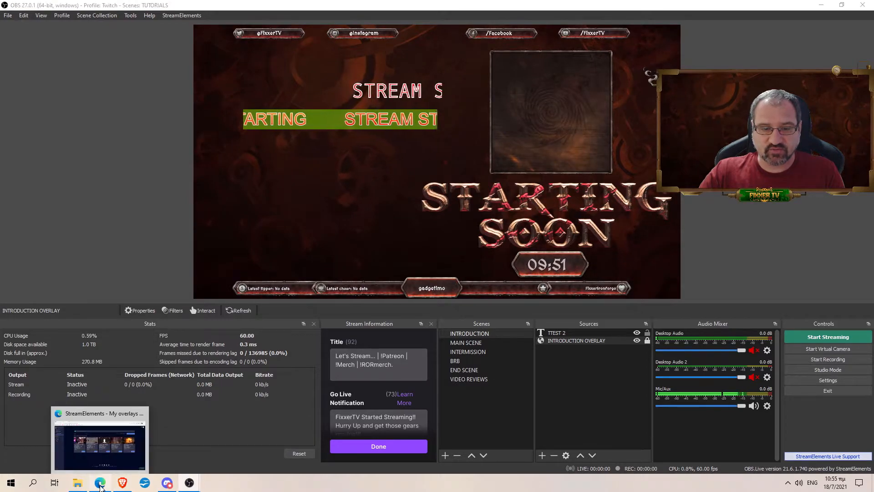
{"action": "left_click", "coordinate": [112, 451]}
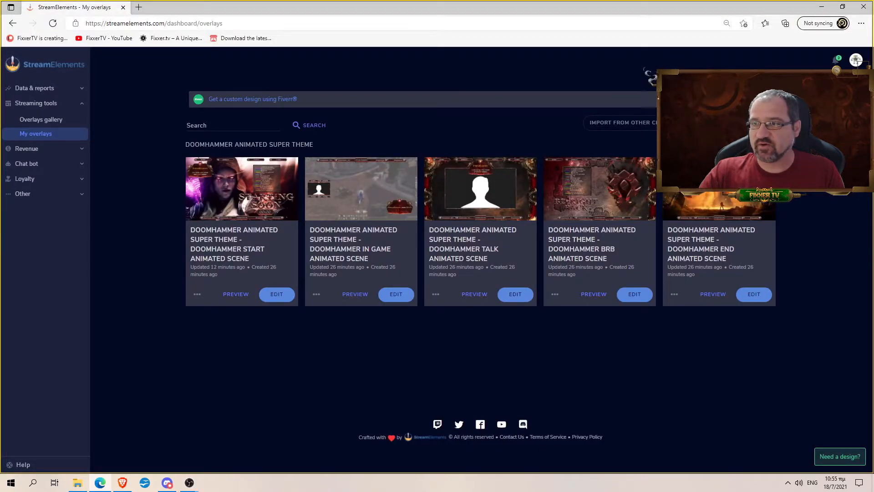
{"action": "left_click", "coordinate": [734, 122]}
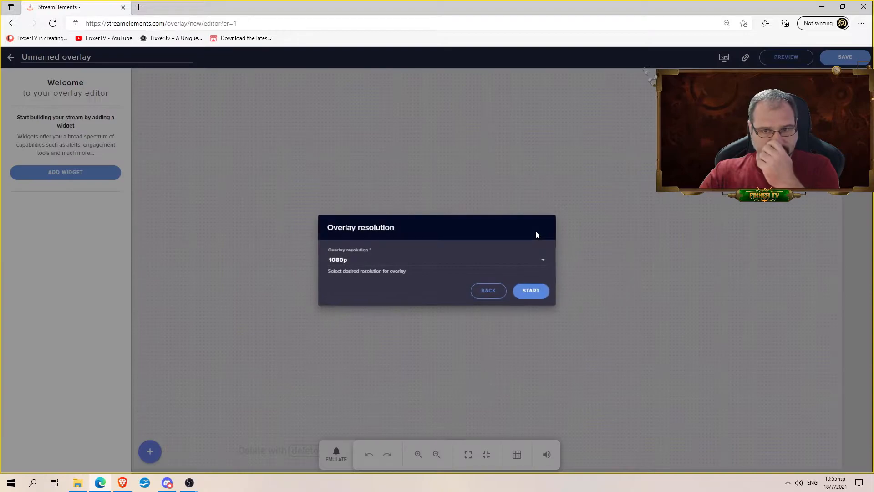
{"action": "left_click", "coordinate": [531, 291]}
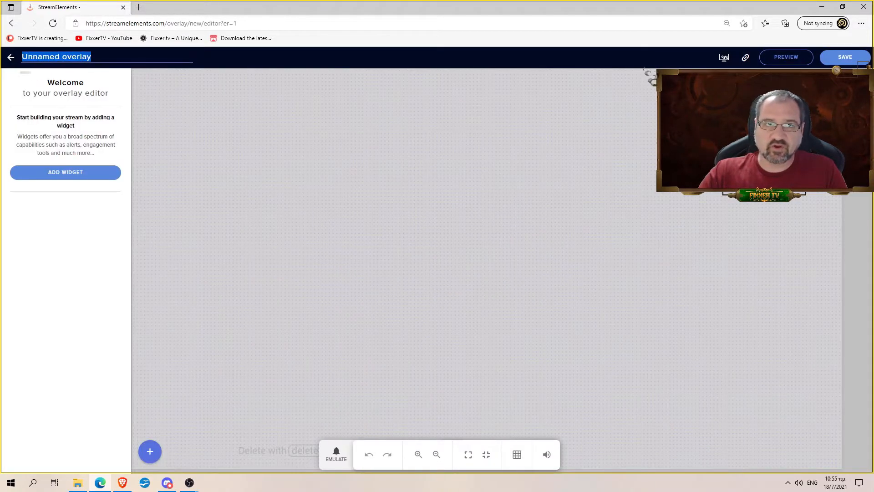
{"action": "type", "text": "CHT"}
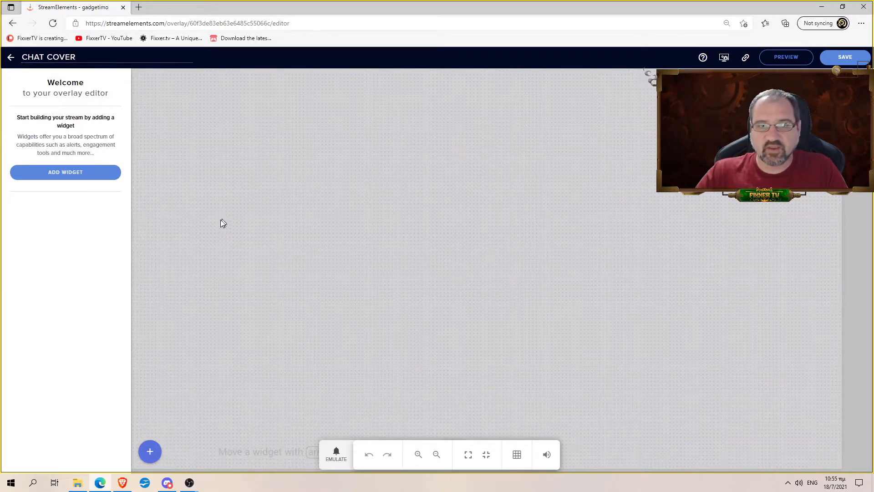
Step: Add an image widget using the brown Chat window texture
{"action": "left_click", "coordinate": [150, 463]}
{"action": "mouse_move", "coordinate": [202, 363]}
{"action": "left_click", "coordinate": [263, 335]}
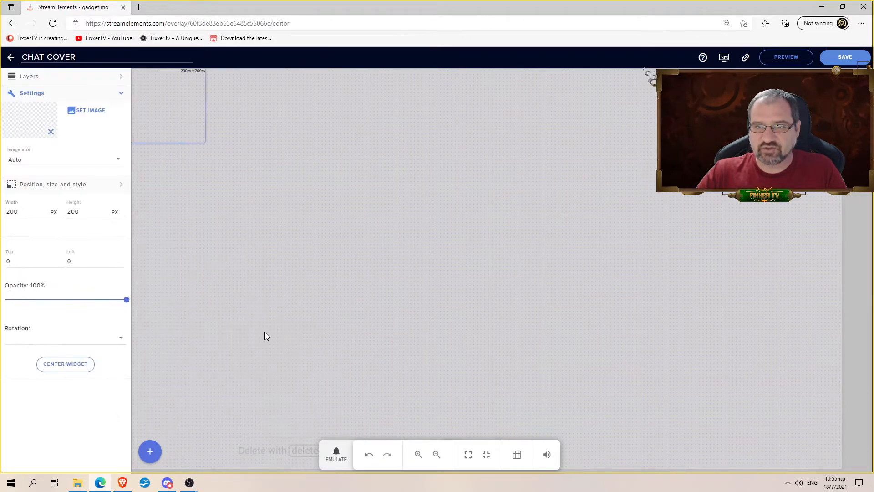
{"action": "left_click", "coordinate": [94, 113]}
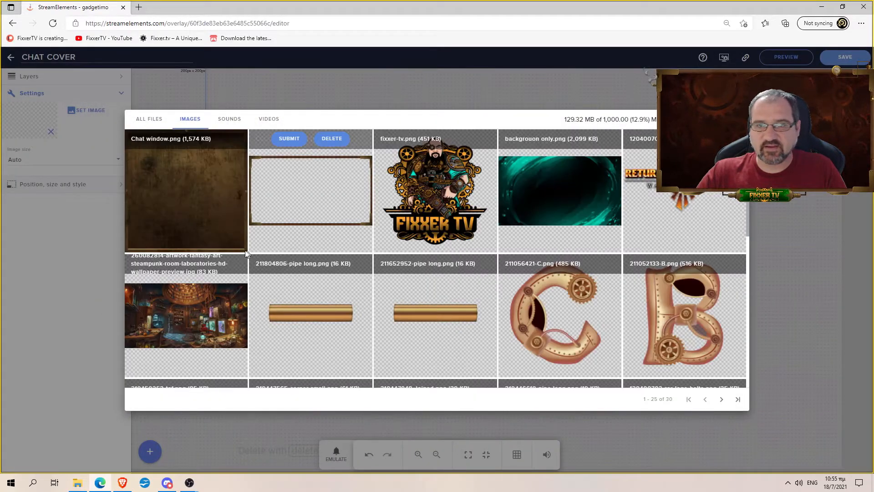
{"action": "left_click", "coordinate": [164, 139]}
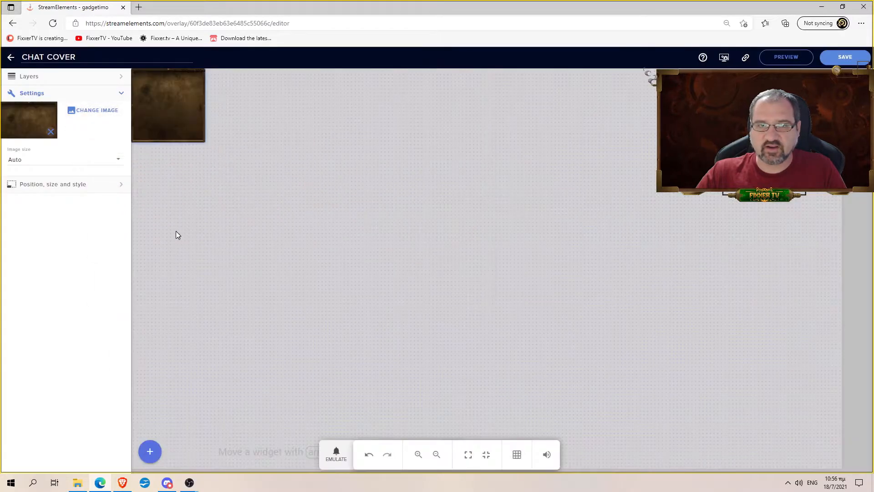
Step: Enlarge the brown panel, move it to the bottom-left, save the overlay, and return to OBS
{"action": "left_click_drag", "start_coordinate": [202, 142], "coordinate": [322, 197]}
{"action": "left_click_drag", "start_coordinate": [259, 148], "coordinate": [263, 414]}
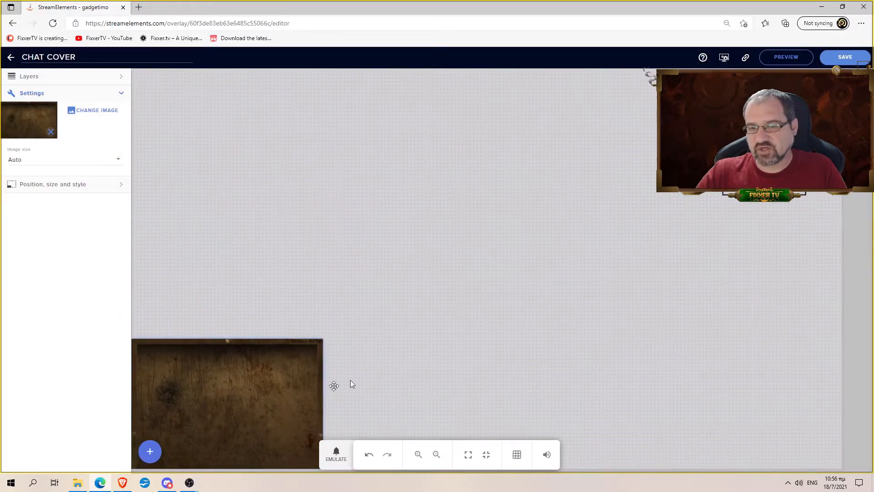
{"action": "left_click", "coordinate": [846, 63]}
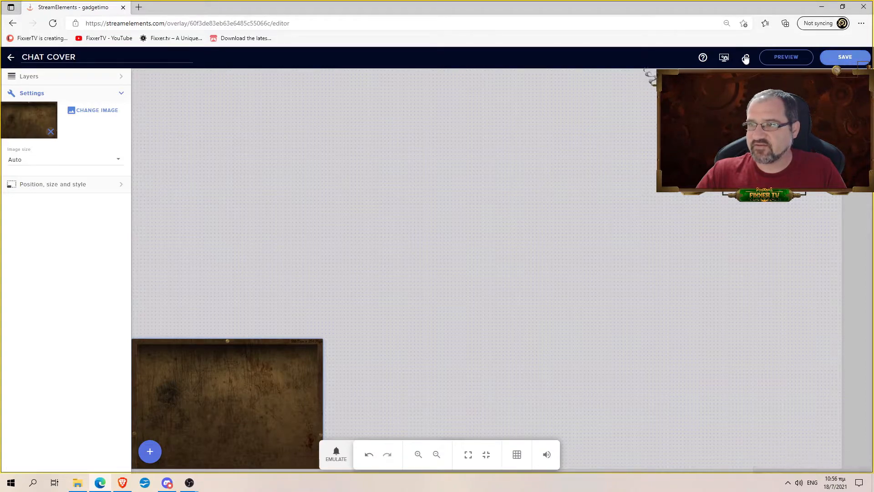
{"action": "left_click", "coordinate": [189, 483]}
{"action": "left_click", "coordinate": [232, 458]}
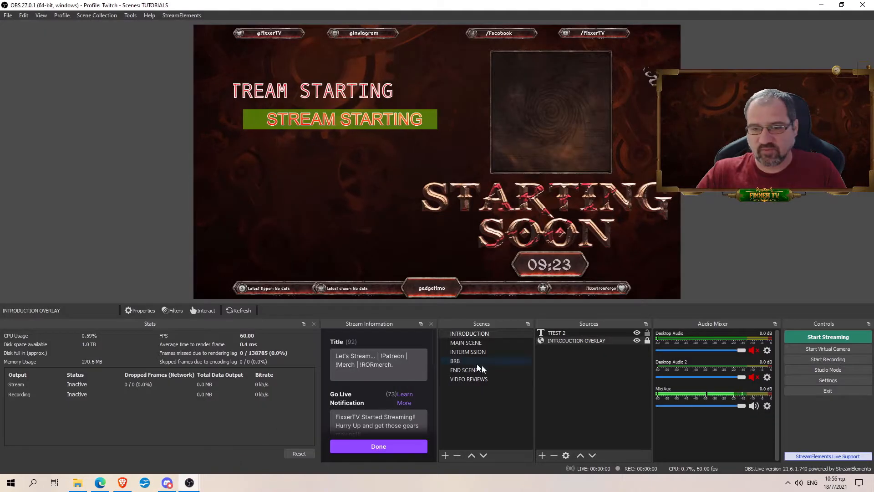
Step: Add a browser source named CHAT COVER with the pasted overlay URL at 1920×1080
{"action": "left_click", "coordinate": [543, 456]}
{"action": "left_click", "coordinate": [575, 314]}
{"action": "type", "text": "CHAT COVER"}
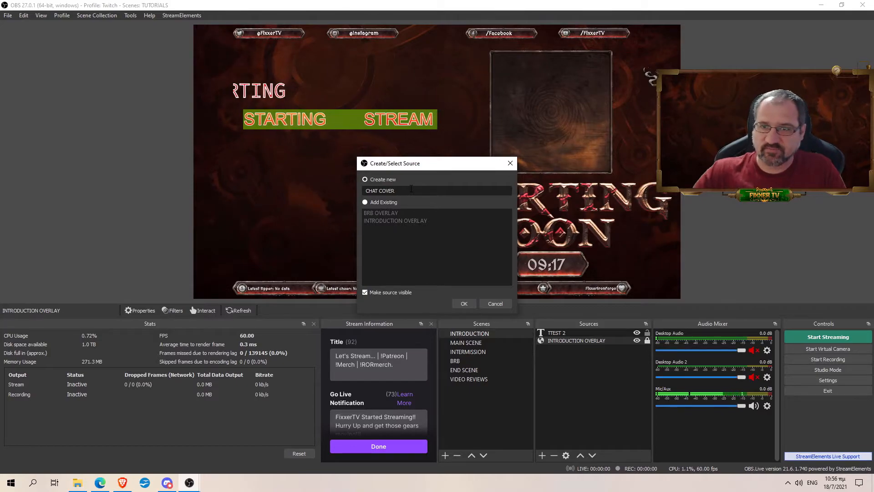
{"action": "left_click", "coordinate": [469, 304]}
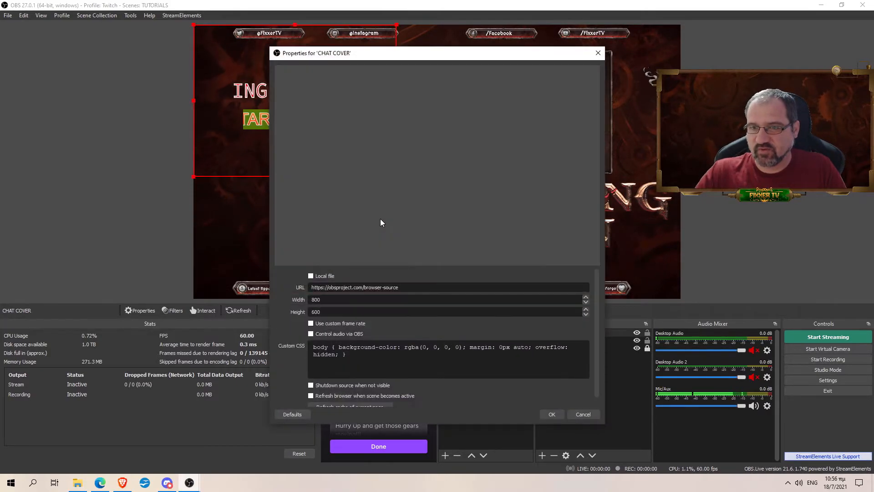
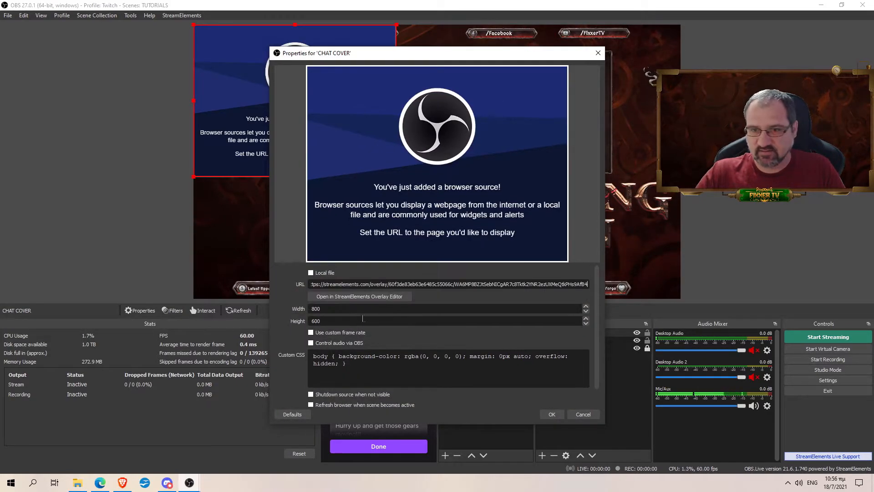
{"action": "type", "text": "1920"}
{"action": "key", "text": "Tab"}
{"action": "type", "text": "1080"}
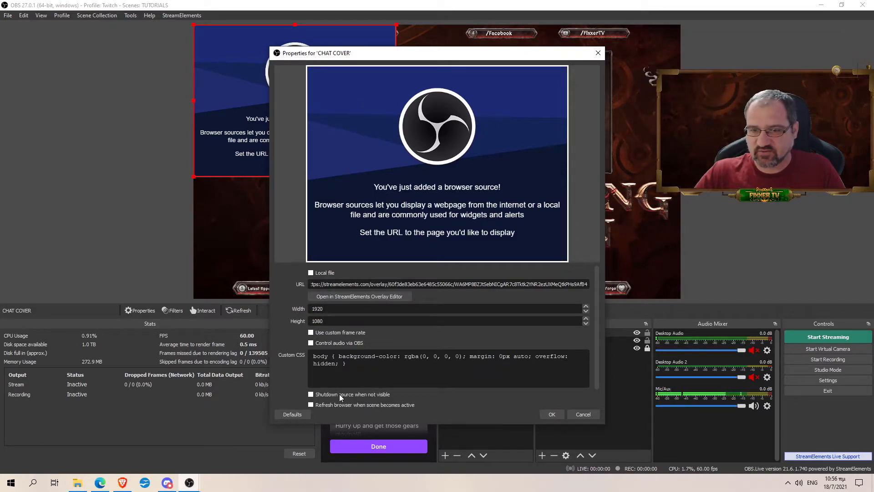
{"action": "left_click", "coordinate": [554, 412]}
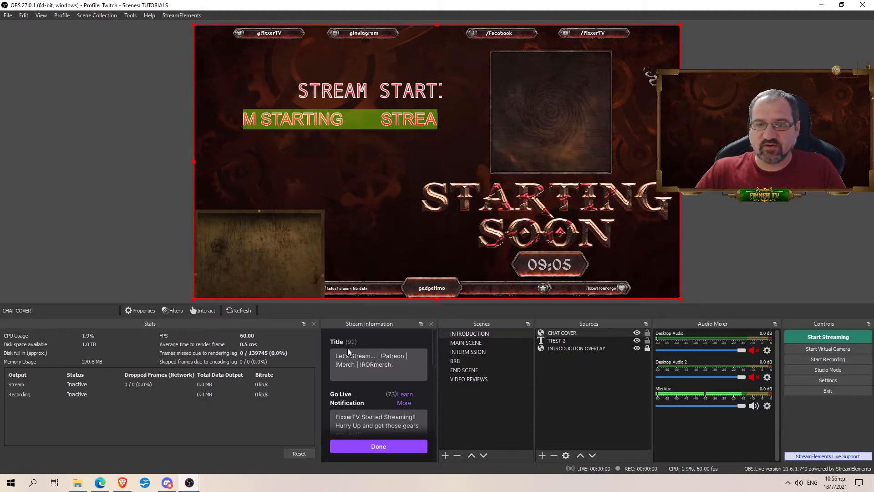
Step: Resize and place the CHAT COVER source at the preview's bottom-left
{"action": "left_click_drag", "start_coordinate": [680, 24], "coordinate": [281, 230]}
{"action": "left_click_drag", "start_coordinate": [264, 260], "coordinate": [344, 192]}
{"action": "left_click_drag", "start_coordinate": [398, 162], "coordinate": [595, 60]}
{"action": "left_click_drag", "start_coordinate": [412, 184], "coordinate": [332, 249]}
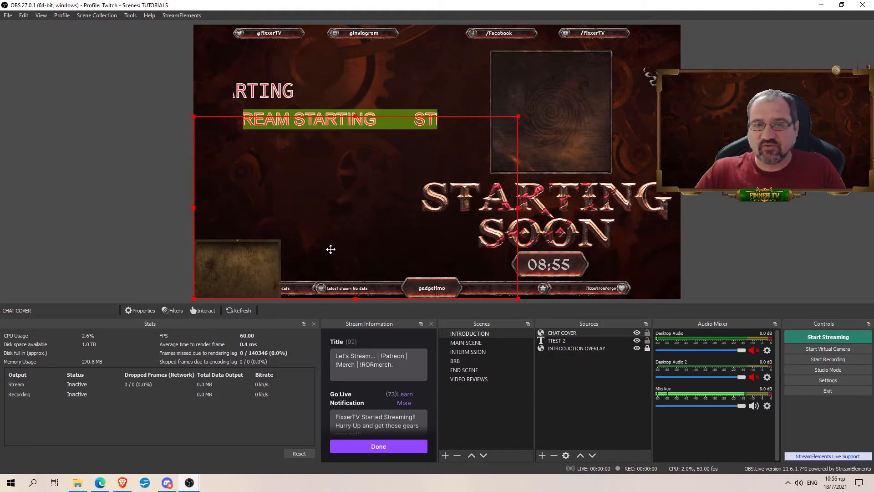
{"action": "left_click", "coordinate": [612, 401]}
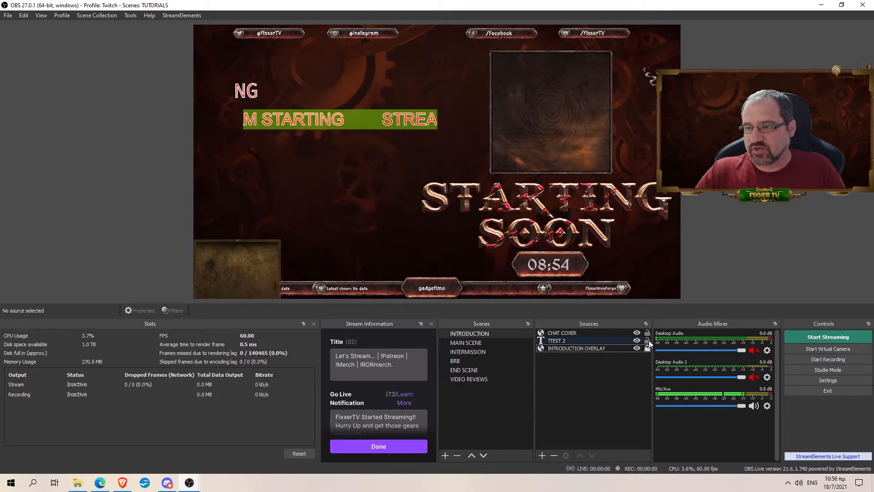
Step: Lock TTEST 2 and CHAT COVER, and toggle CHAT COVER's visibility off and on
{"action": "left_click", "coordinate": [648, 341]}
{"action": "left_click", "coordinate": [648, 333]}
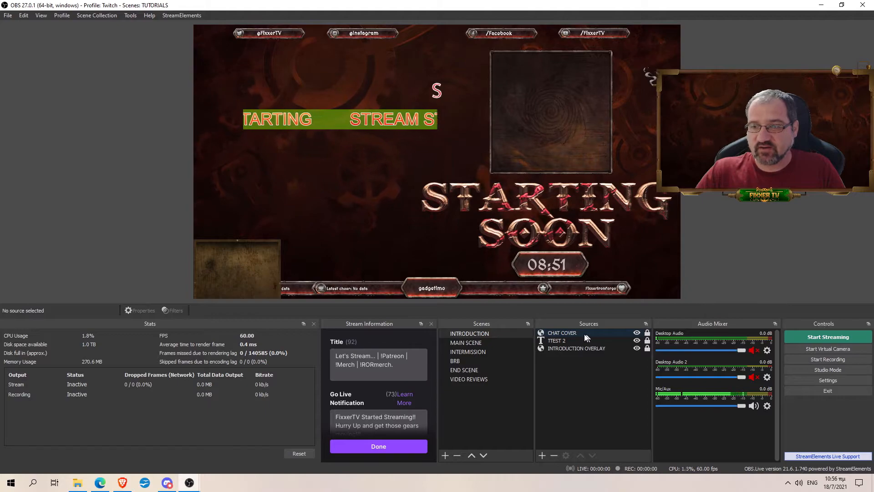
{"action": "left_click", "coordinate": [637, 333]}
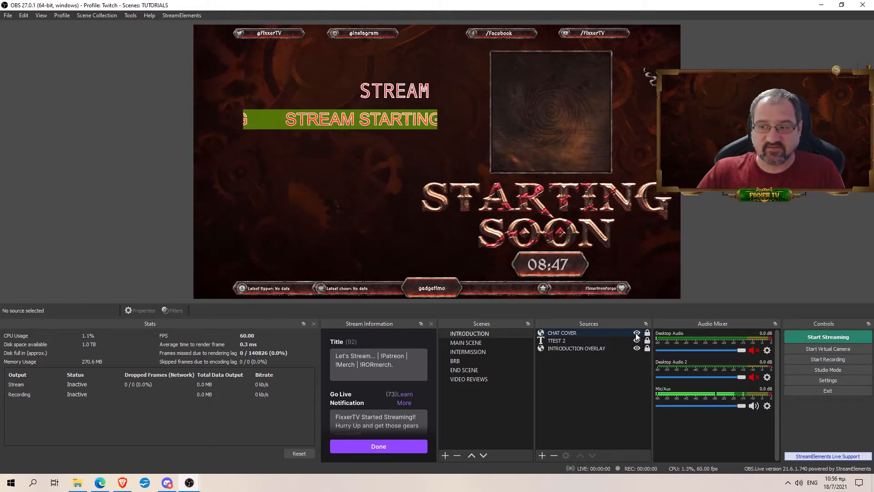
{"action": "left_click", "coordinate": [637, 334]}
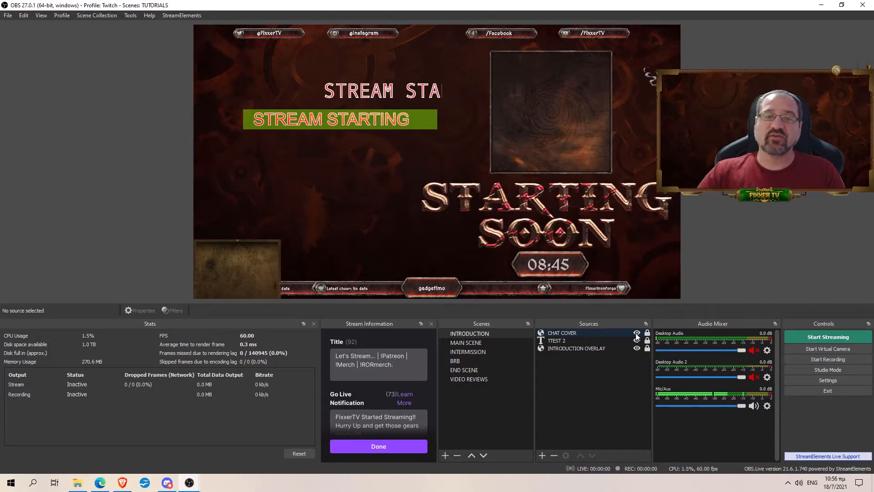
Step: Enlarge CHAT COVER in the preview, then hide it
{"action": "left_click", "coordinate": [586, 335]}
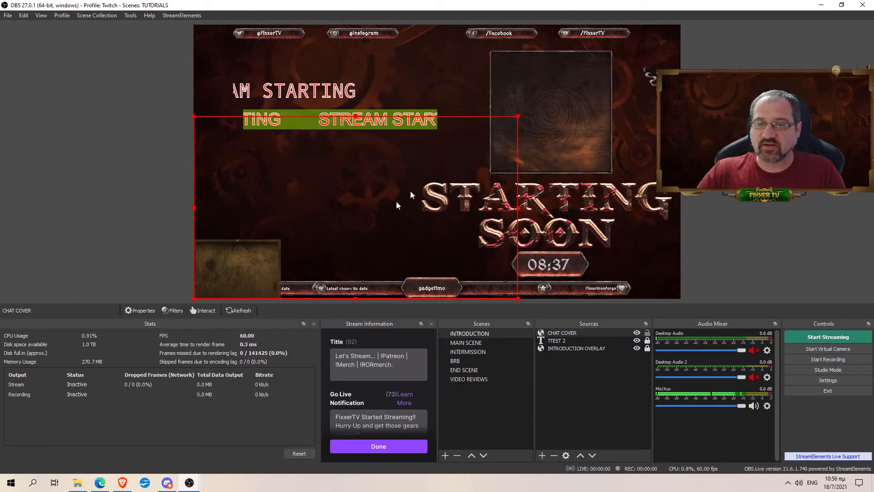
{"action": "left_click_drag", "start_coordinate": [518, 117], "coordinate": [617, 60]}
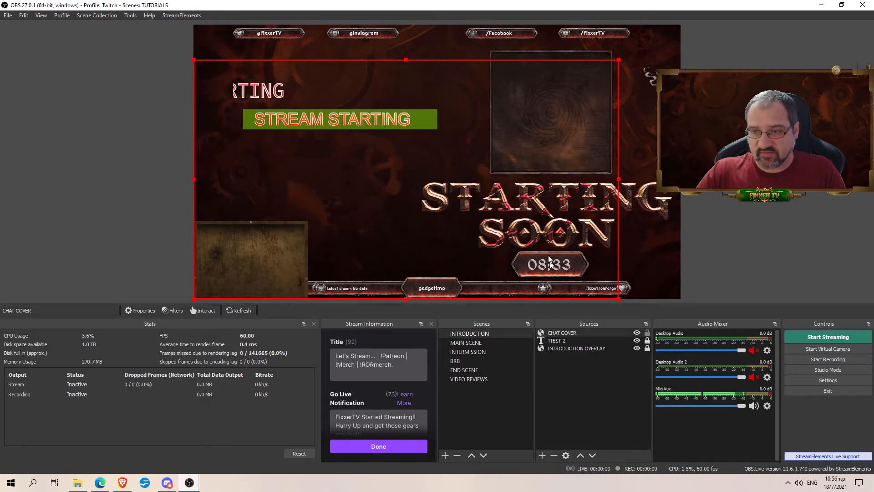
{"action": "left_click", "coordinate": [637, 332]}
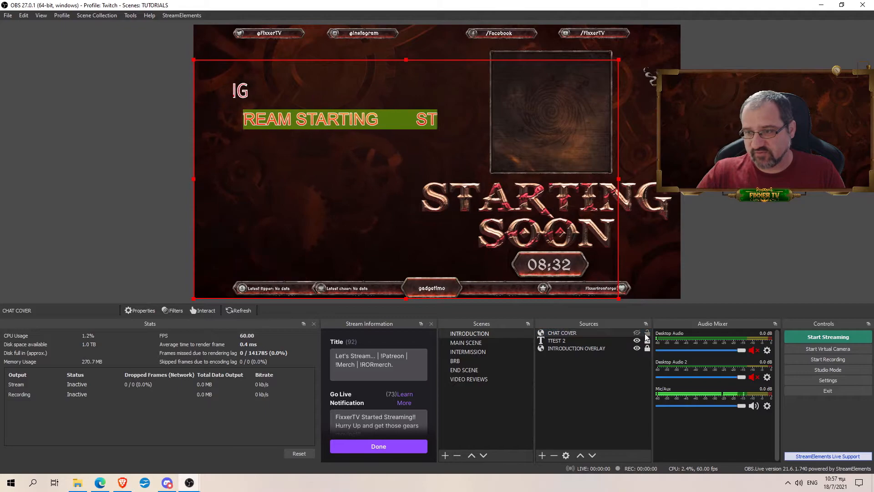
Step: Add an image source 'CHAT COVER TEST 2' loading E:\Streaming\Overlay Packs\Chat window.png
{"action": "left_click", "coordinate": [542, 455]}
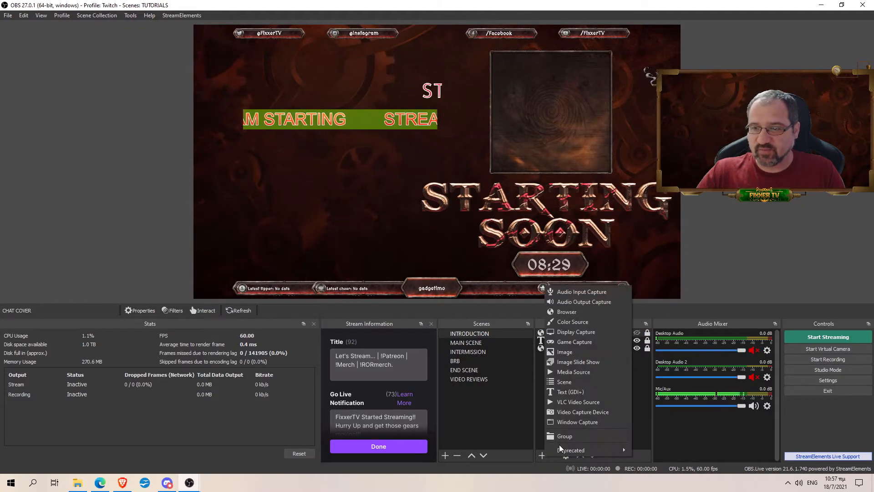
{"action": "left_click", "coordinate": [570, 352]}
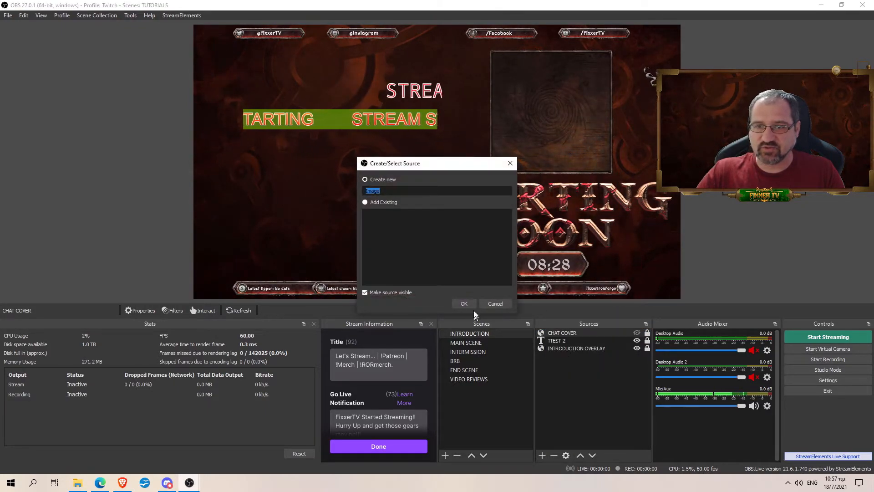
{"action": "type", "text": "CHAT C"}
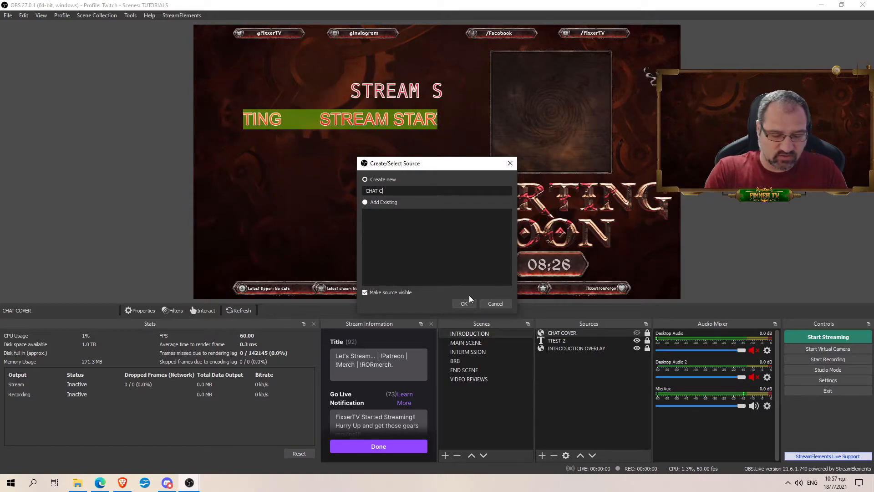
{"action": "type", "text": "OVER TEST 2"}
{"action": "key", "text": "Return"}
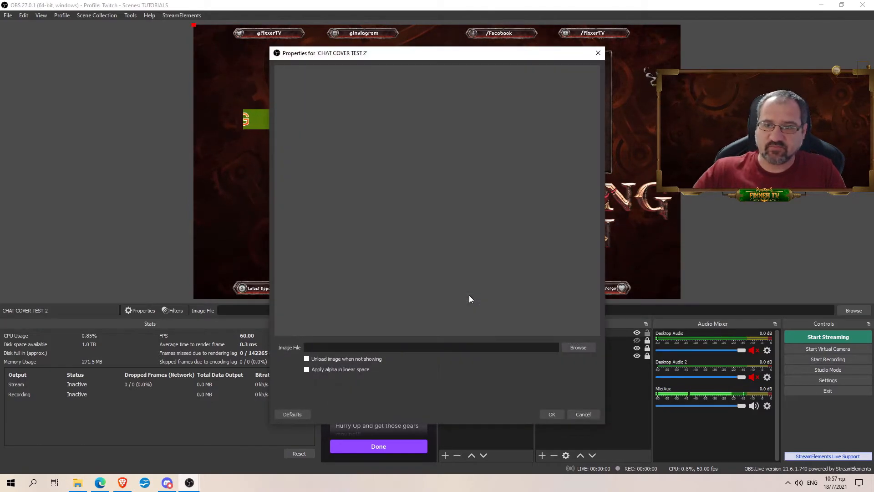
{"action": "left_click", "coordinate": [578, 347]}
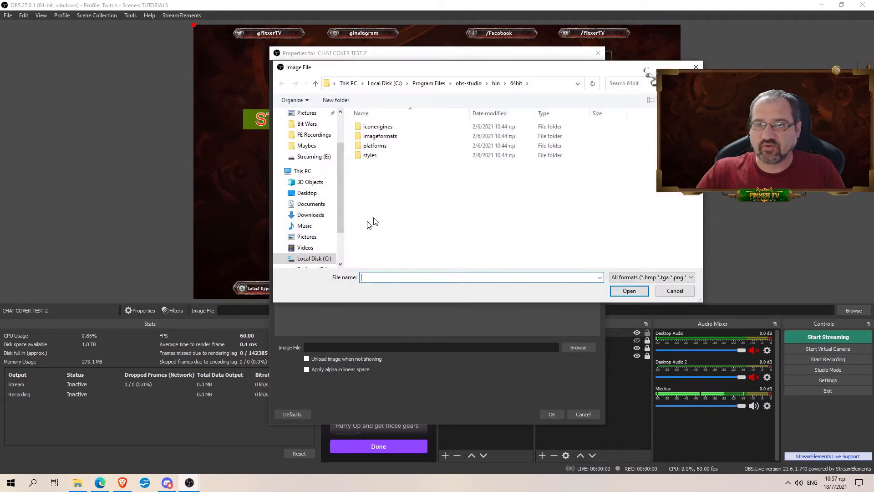
{"action": "left_click", "coordinate": [322, 226]}
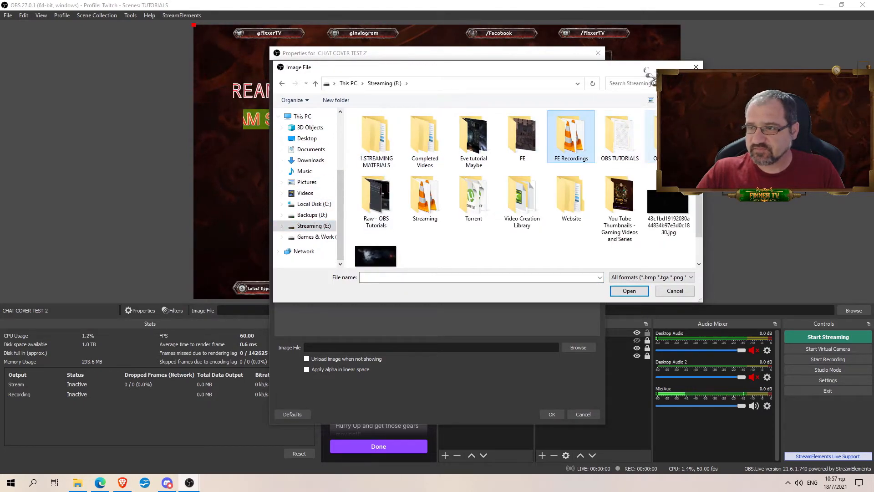
{"action": "double_click", "coordinate": [424, 196]}
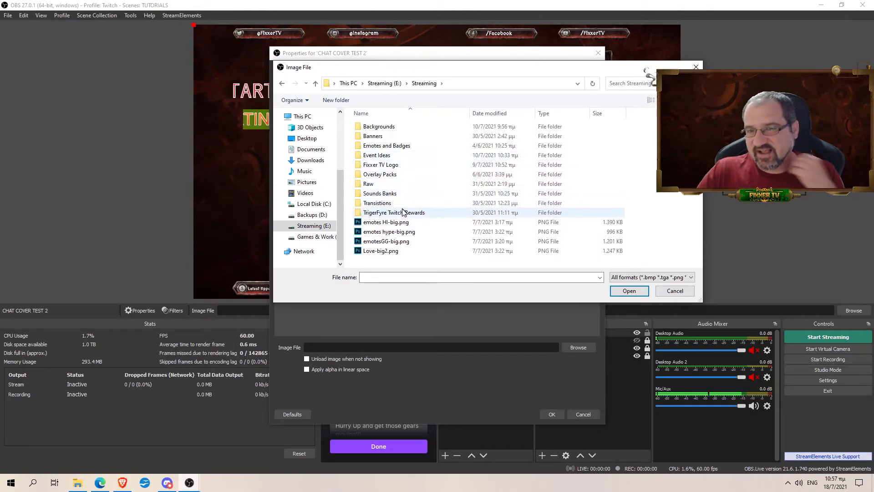
{"action": "double_click", "coordinate": [386, 176]}
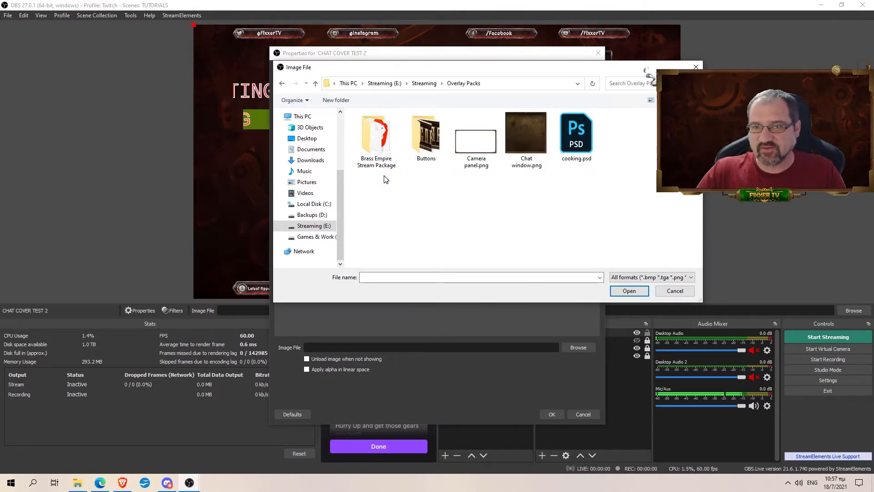
{"action": "left_click", "coordinate": [629, 291]}
{"action": "left_click", "coordinate": [551, 413]}
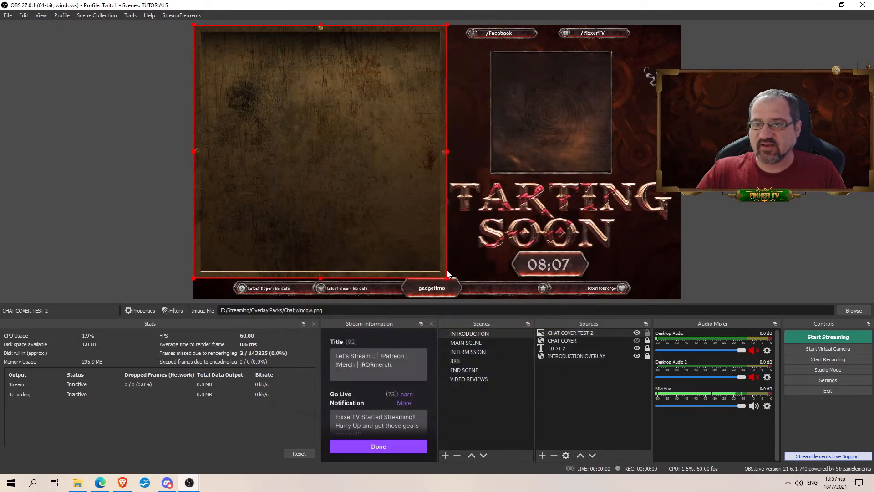
Step: Shrink and fit the CHAT COVER TEST 2 panel into the preview's bottom-left corner
{"action": "left_click_drag", "start_coordinate": [446, 276], "coordinate": [287, 120]}
{"action": "left_click_drag", "start_coordinate": [246, 96], "coordinate": [246, 261]}
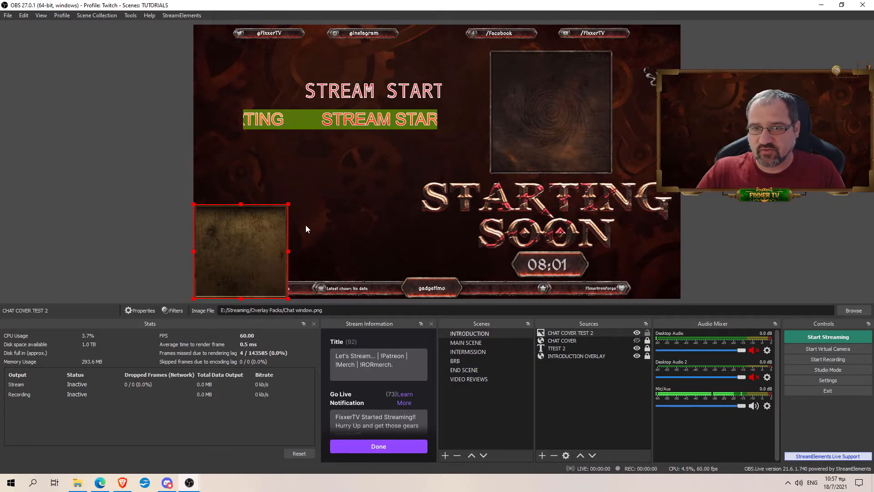
{"action": "left_click_drag", "start_coordinate": [241, 204], "coordinate": [241, 239]}
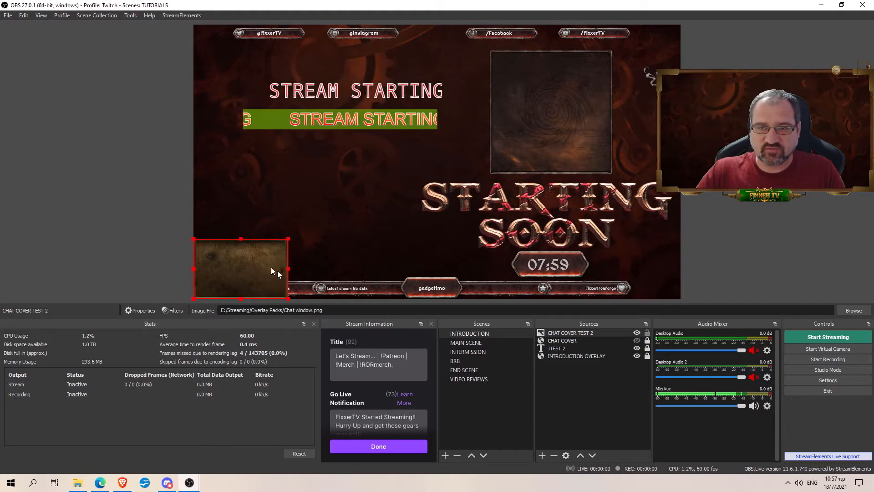
{"action": "left_click_drag", "start_coordinate": [288, 268], "coordinate": [311, 270]}
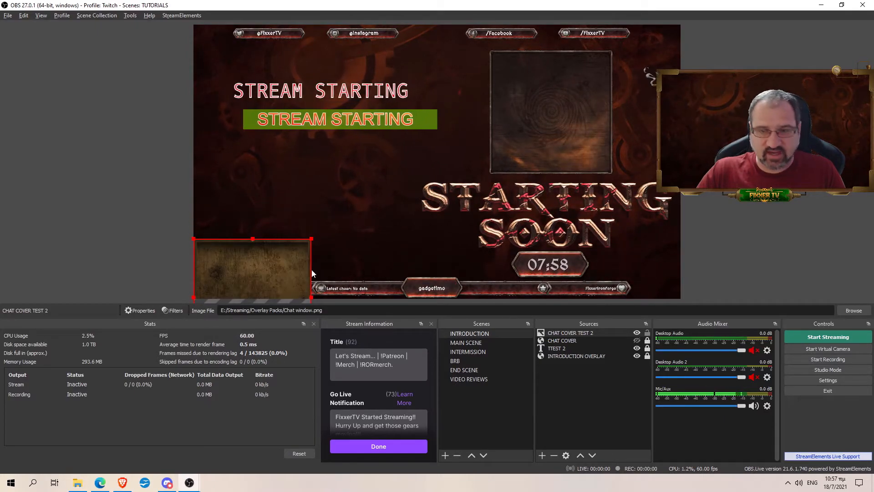
{"action": "left_click_drag", "start_coordinate": [263, 253], "coordinate": [274, 219]}
{"action": "left_click_drag", "start_coordinate": [292, 249], "coordinate": [349, 227]}
{"action": "left_click_drag", "start_coordinate": [285, 209], "coordinate": [265, 228]}
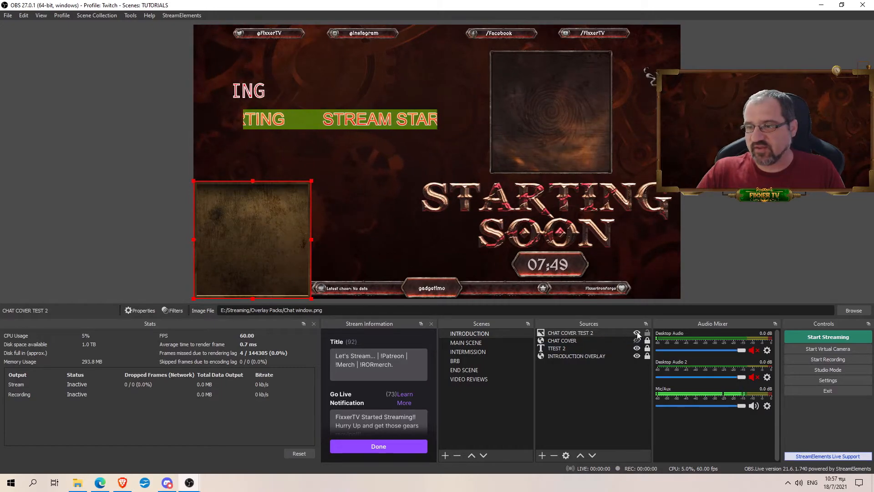
Step: Toggle CHAT COVER TEST 2's visibility off and on twice, leaving it shown
{"action": "left_click", "coordinate": [638, 334]}
{"action": "left_click", "coordinate": [637, 333]}
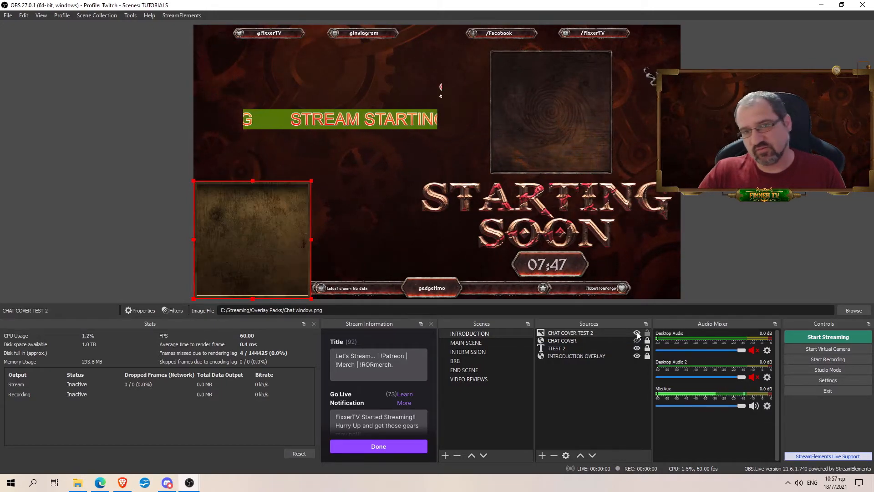
{"action": "left_click", "coordinate": [637, 333]}
{"action": "left_click", "coordinate": [637, 333]}
{"action": "right_click", "coordinate": [620, 332]}
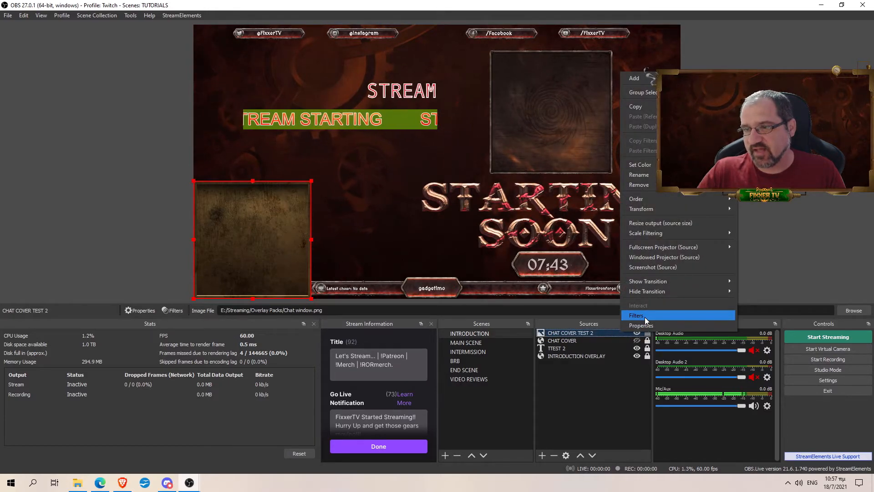
{"action": "left_click", "coordinate": [645, 316]}
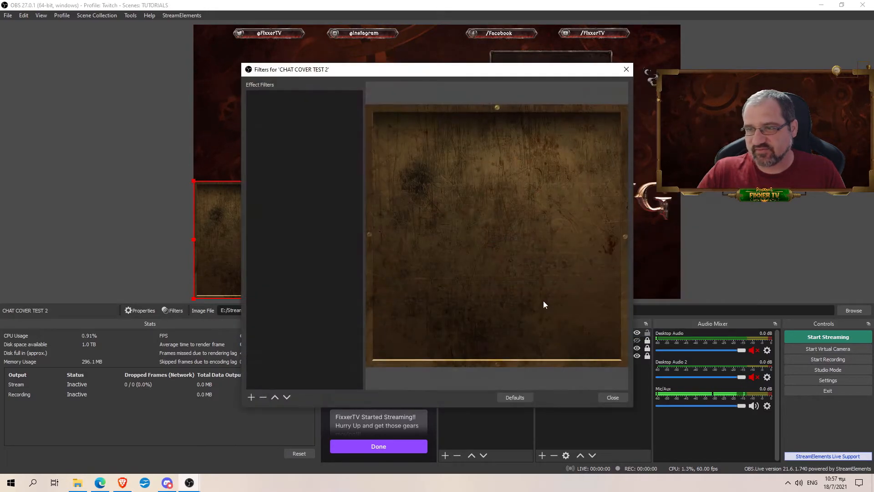
{"action": "left_click", "coordinate": [249, 397]}
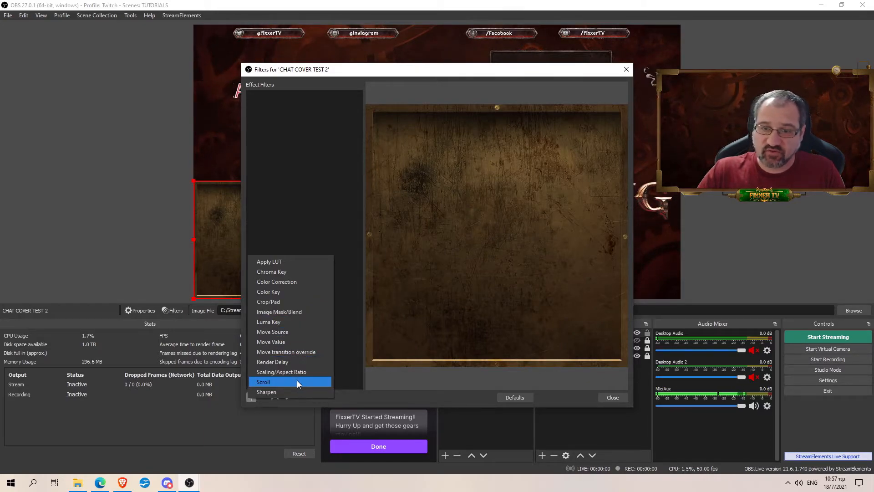
{"action": "left_click", "coordinate": [356, 227]}
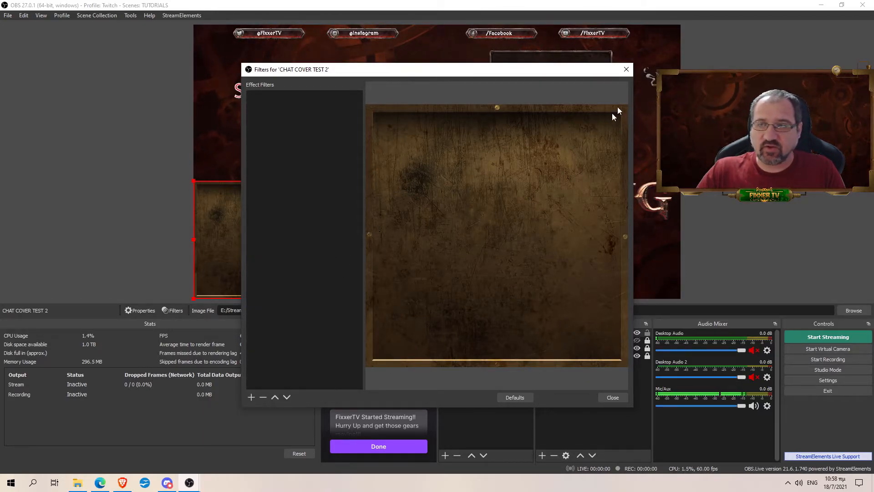
{"action": "left_click", "coordinate": [626, 70]}
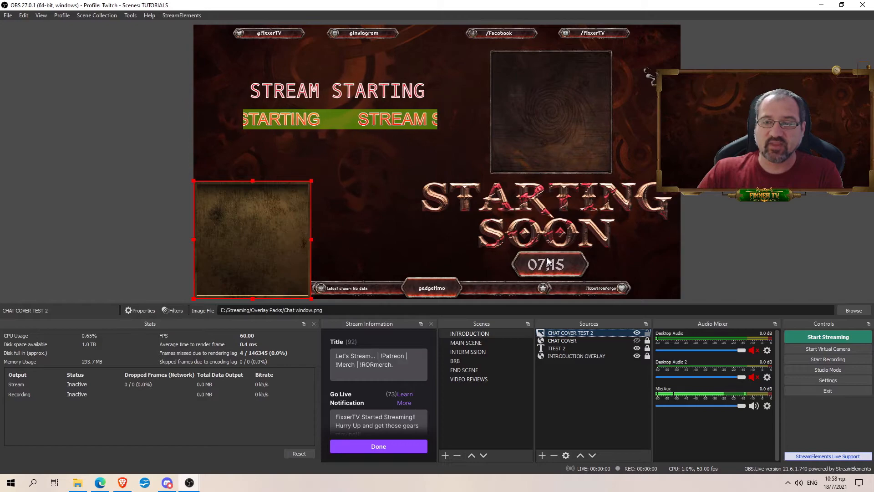
{"action": "left_click", "coordinate": [177, 16]}
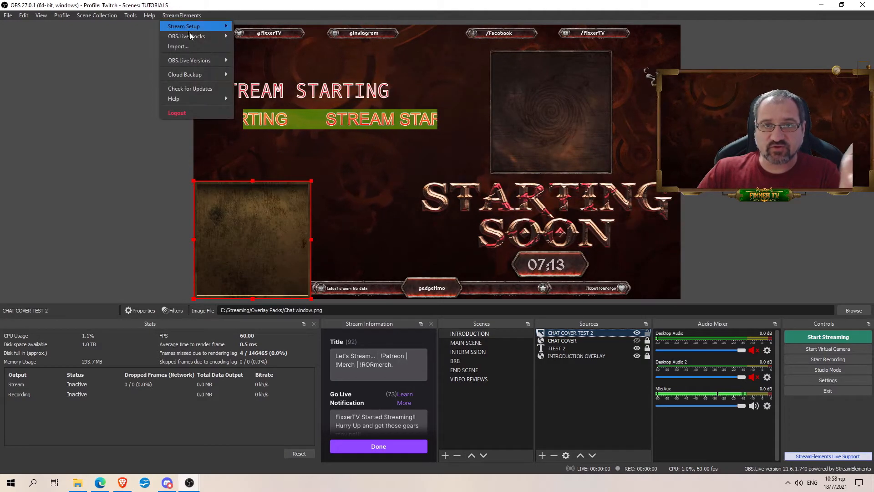
{"action": "mouse_move", "coordinate": [200, 76]}
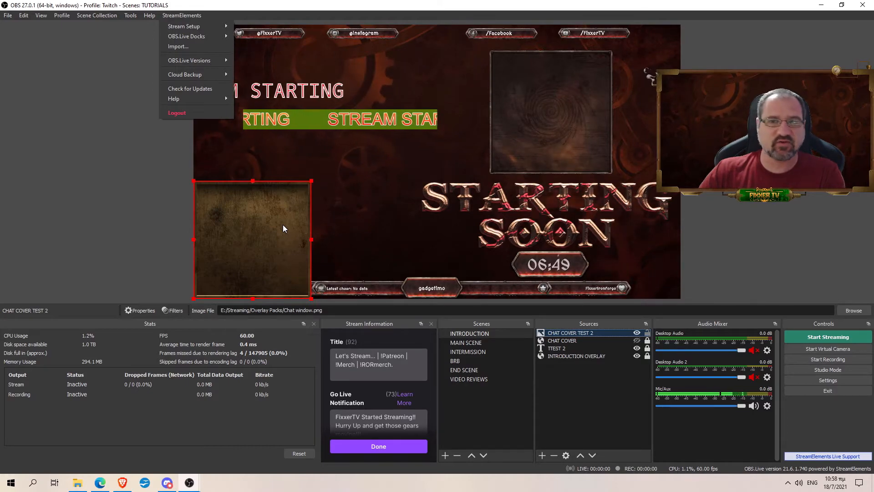
{"action": "left_click", "coordinate": [361, 209]}
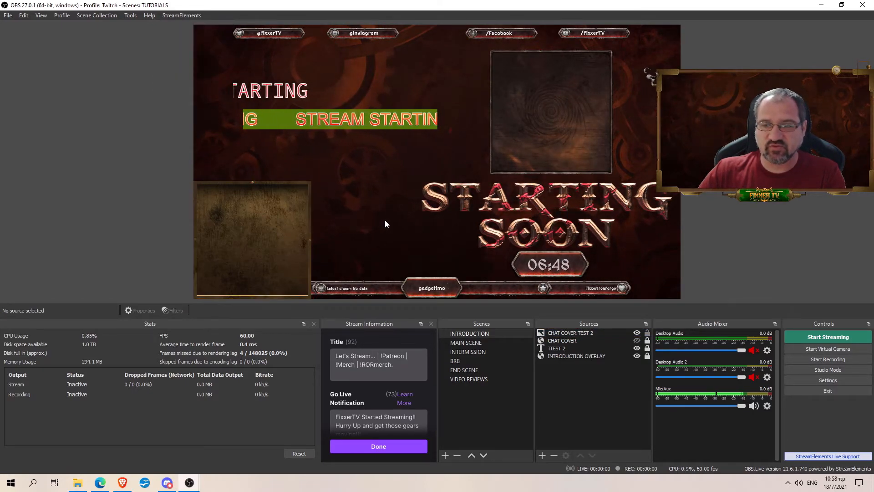
{"action": "left_click", "coordinate": [604, 381]}
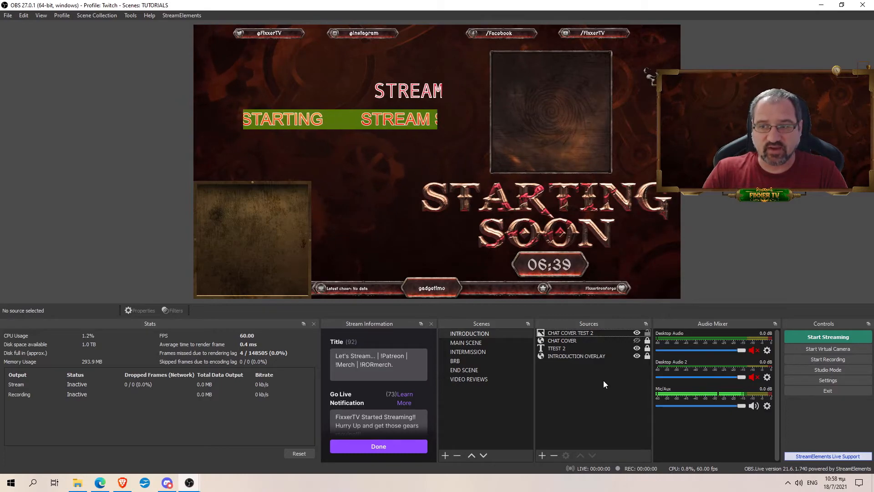
Step: Select INTRODUCTION OVERLAY and refresh its page
{"action": "left_click", "coordinate": [576, 332]}
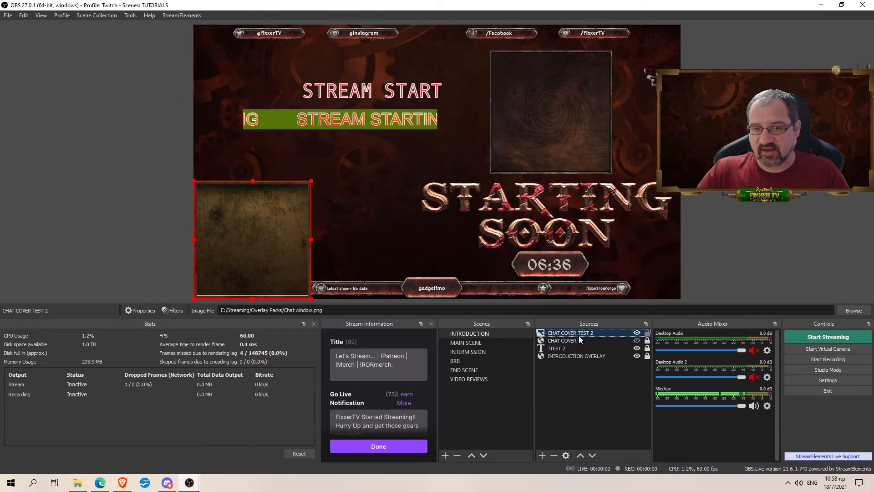
{"action": "left_click", "coordinate": [576, 341]}
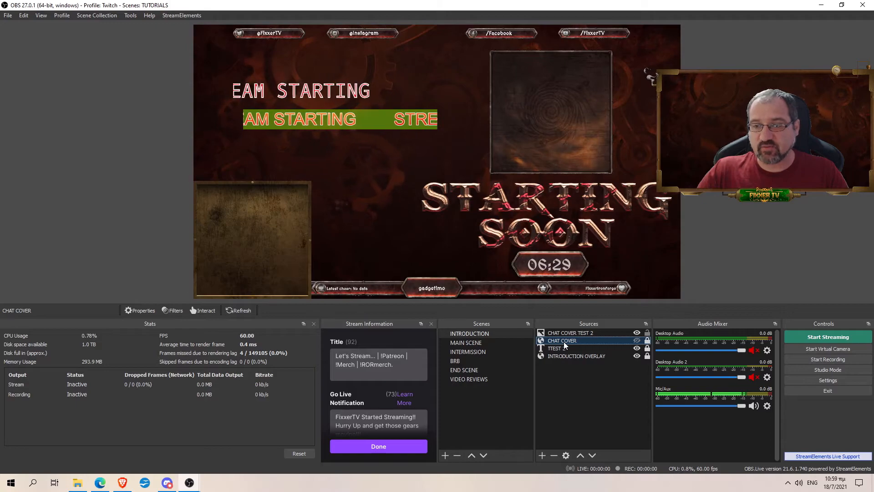
{"action": "left_click", "coordinate": [620, 355]}
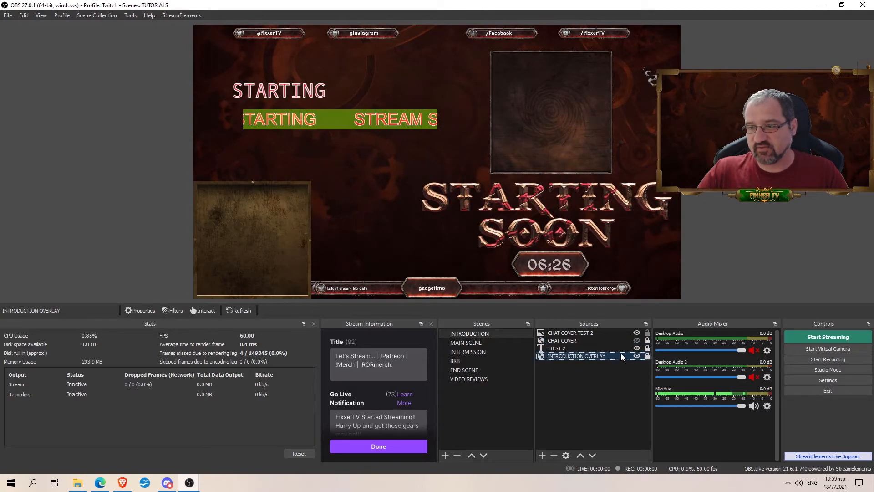
{"action": "left_click", "coordinate": [230, 312]}
Step: Refresh the INTRODUCTION OVERLAY's cache in its properties, then refresh the page again
{"action": "double_click", "coordinate": [576, 356]}
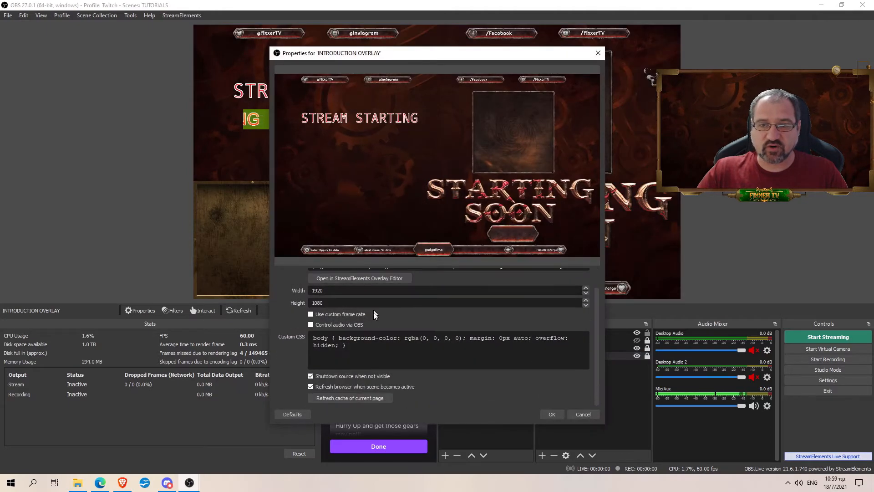
{"action": "left_click", "coordinate": [349, 397]}
{"action": "left_click", "coordinate": [552, 413]}
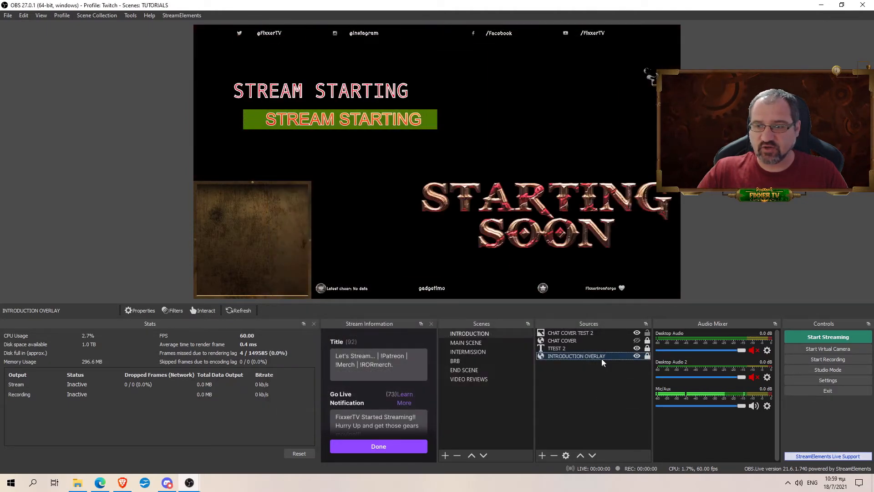
{"action": "left_click", "coordinate": [231, 312]}
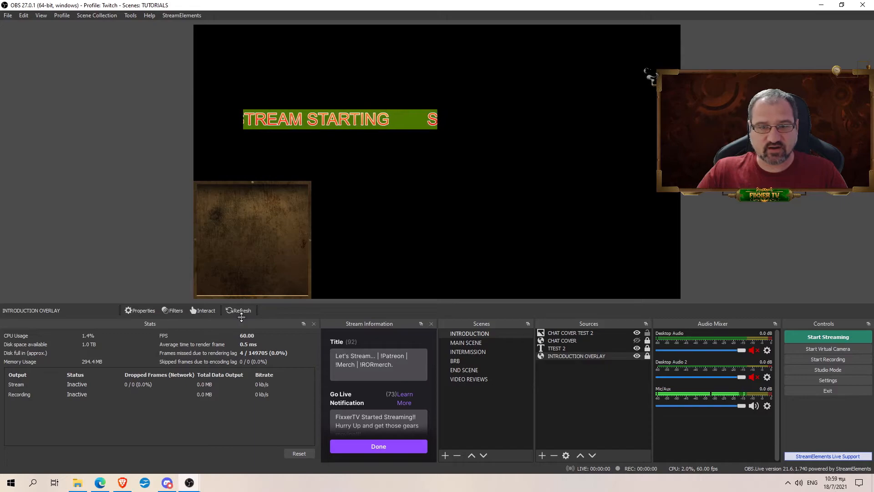
Step: Open and close the overlay's Filters, Properties (discarding changes) and Interact windows
{"action": "left_click", "coordinate": [174, 310]}
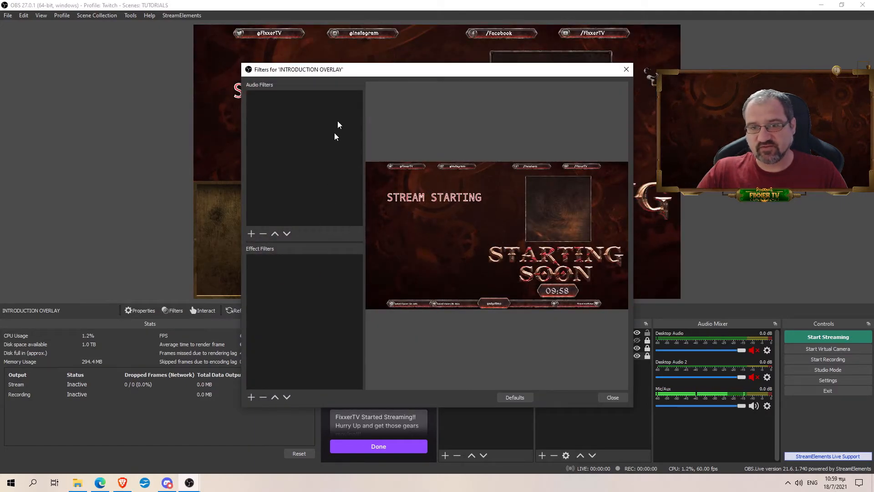
{"action": "left_click", "coordinate": [627, 69]}
{"action": "left_click", "coordinate": [141, 311]}
{"action": "left_click", "coordinate": [583, 414]}
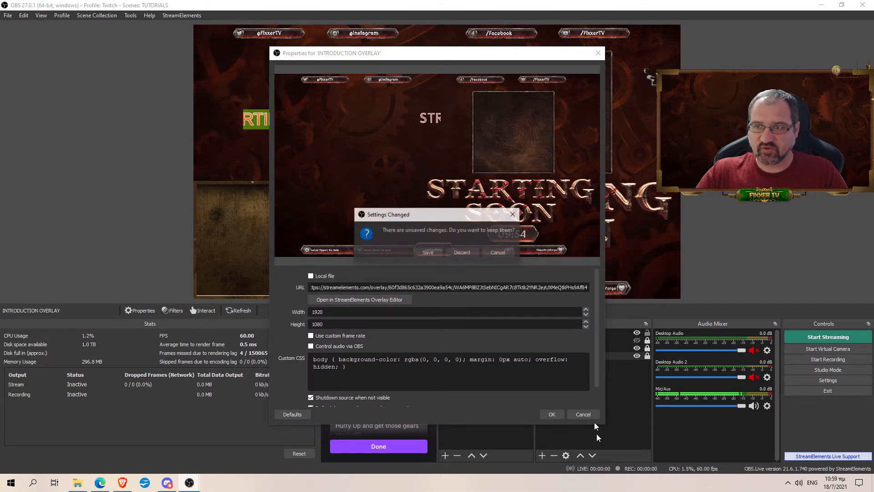
{"action": "left_click", "coordinate": [463, 253]}
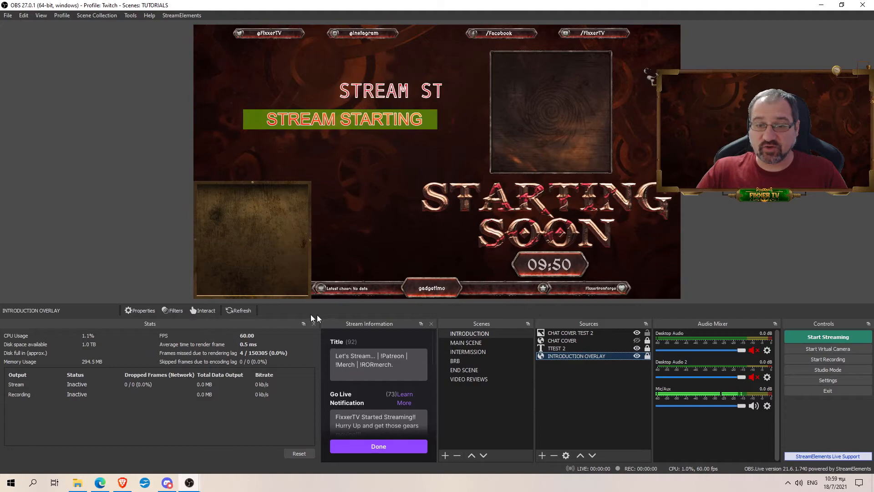
{"action": "left_click", "coordinate": [211, 310]}
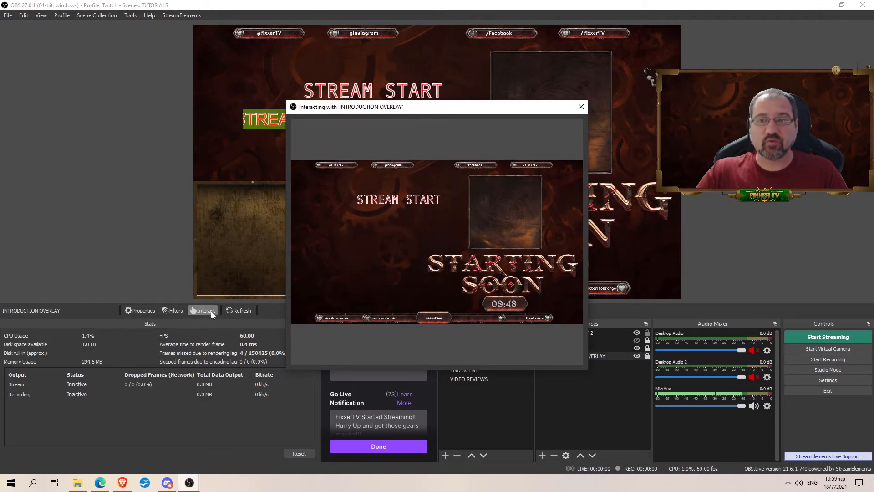
{"action": "left_click", "coordinate": [581, 108]}
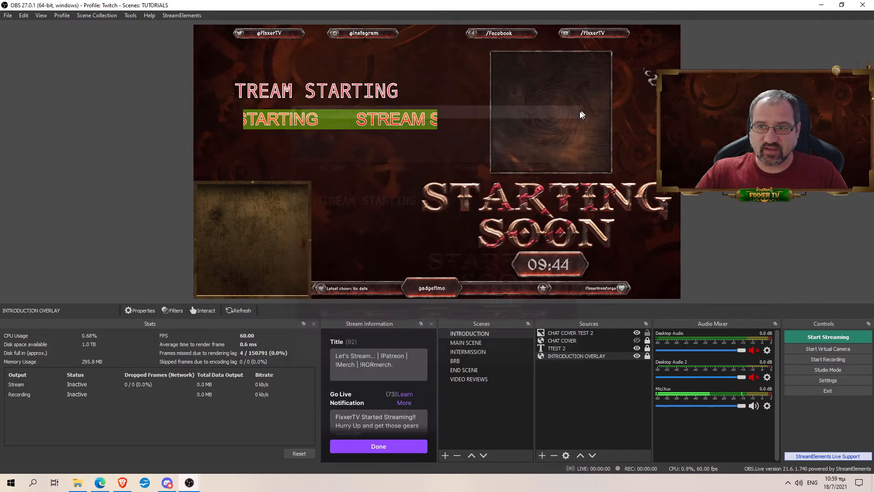
Step: Add a default-named Browser source sized 1920×1080
{"action": "left_click", "coordinate": [542, 456]}
{"action": "left_click", "coordinate": [564, 311]}
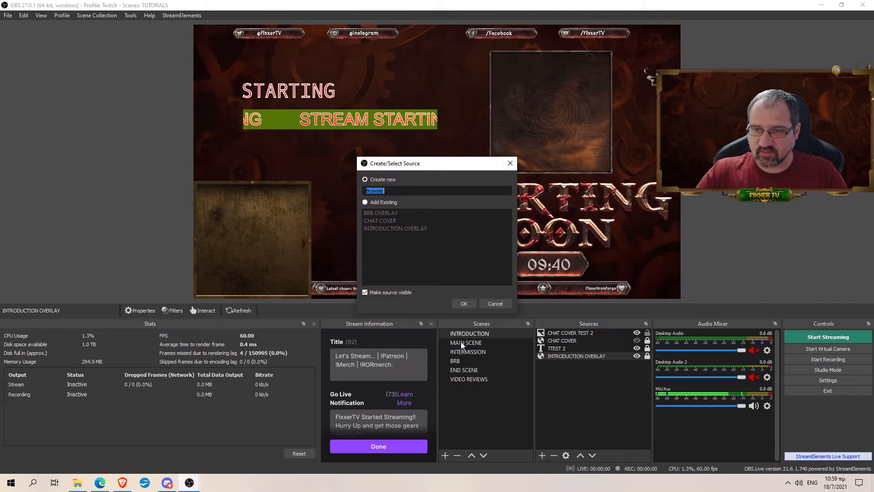
{"action": "key", "text": "Return"}
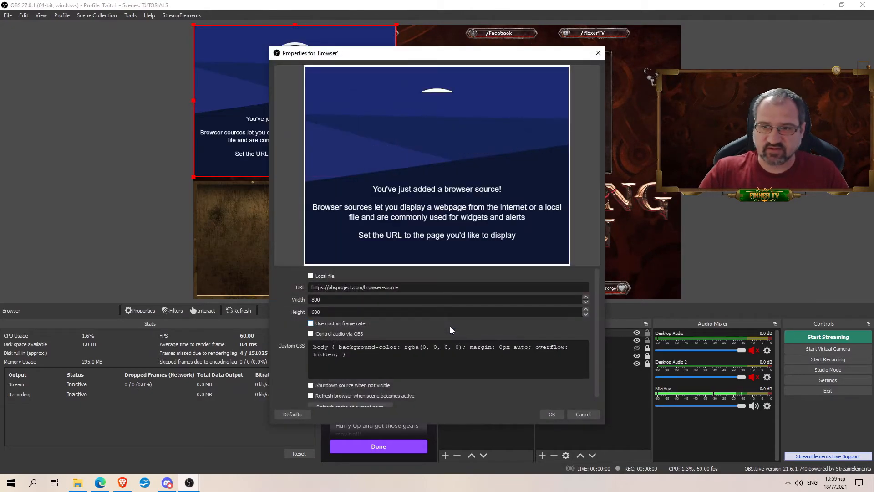
{"action": "type", "text": "1920"}
{"action": "key", "text": "Tab"}
{"action": "type", "text": "1080"}
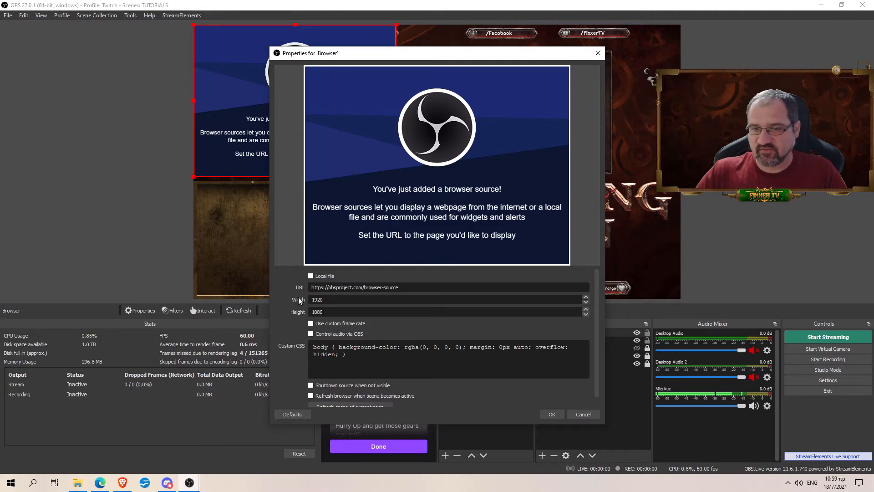
{"action": "left_click", "coordinate": [548, 414]}
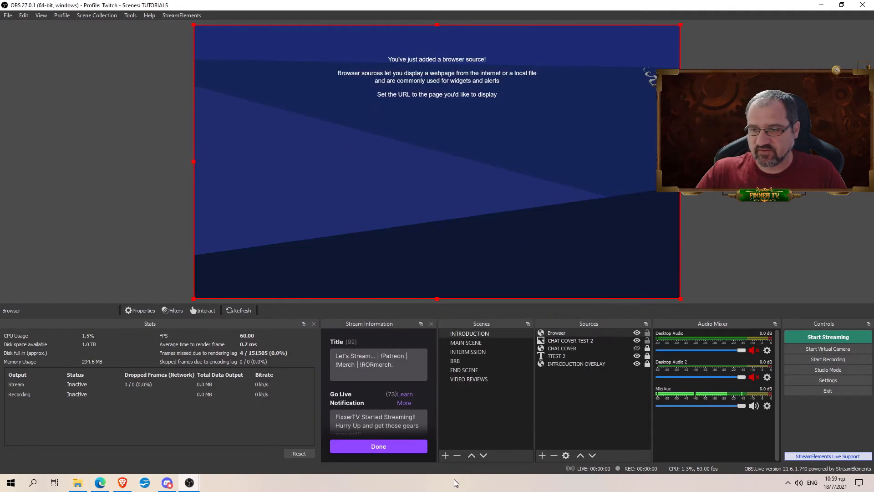
Step: Set the Browser source URL to the StreamElements overlay editor address copied from Edge, then refresh it
{"action": "left_click", "coordinate": [104, 487]}
{"action": "left_click_drag", "start_coordinate": [287, 23], "coordinate": [48, 27]}
{"action": "key", "text": "ctrl+c"}
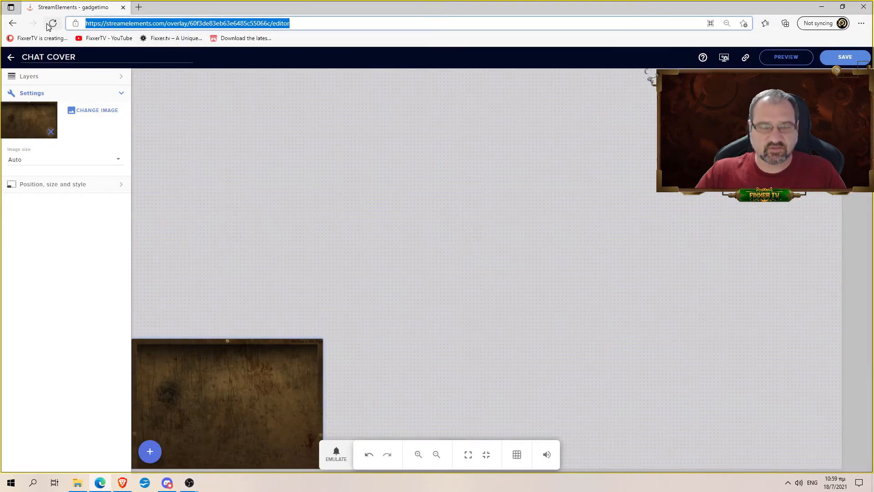
{"action": "key", "text": "alt+Tab"}
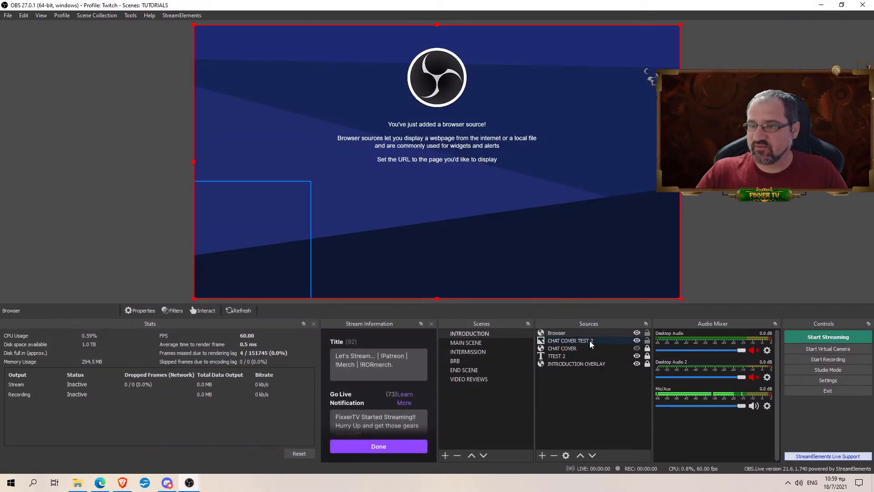
{"action": "double_click", "coordinate": [579, 333]}
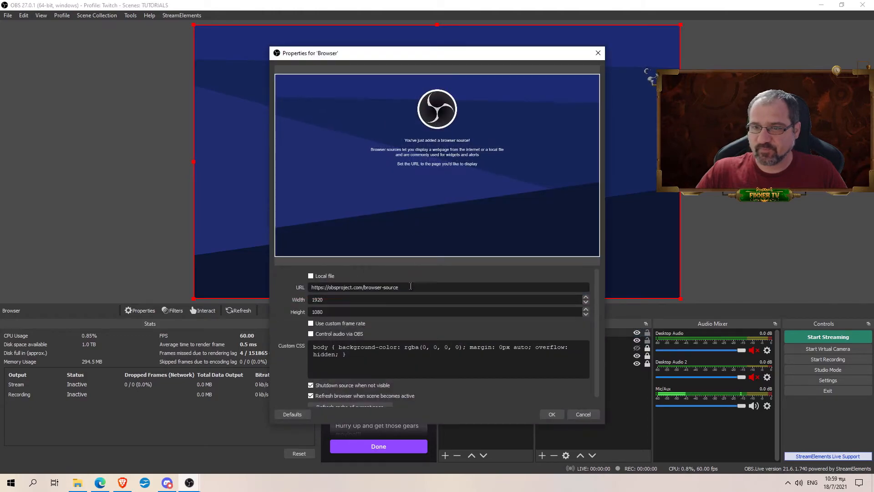
{"action": "key", "text": "ctrl+v"}
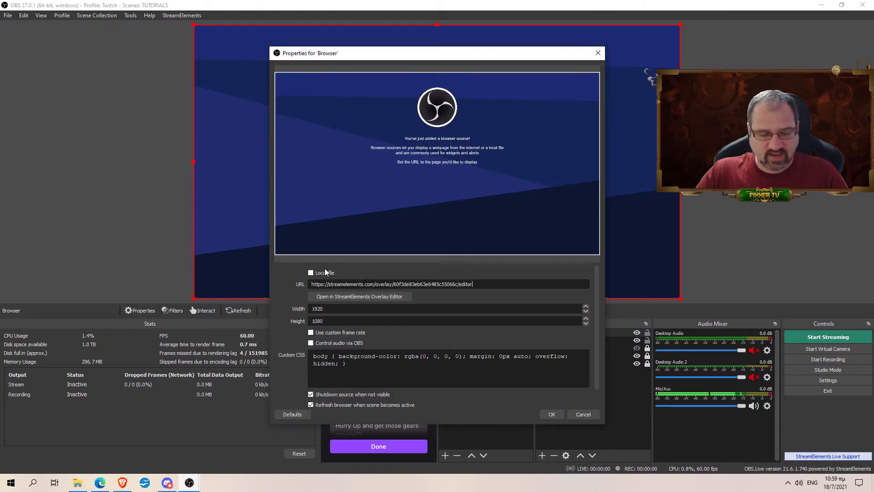
{"action": "left_click", "coordinate": [557, 414]}
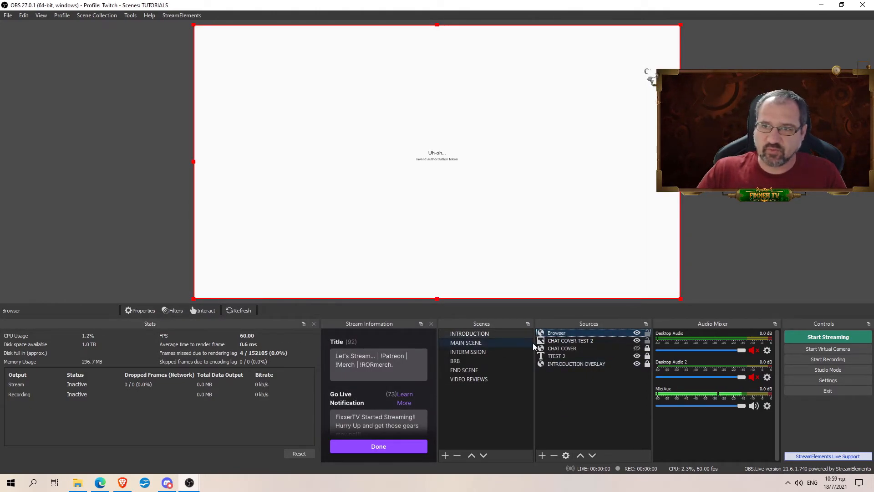
{"action": "left_click", "coordinate": [239, 314]}
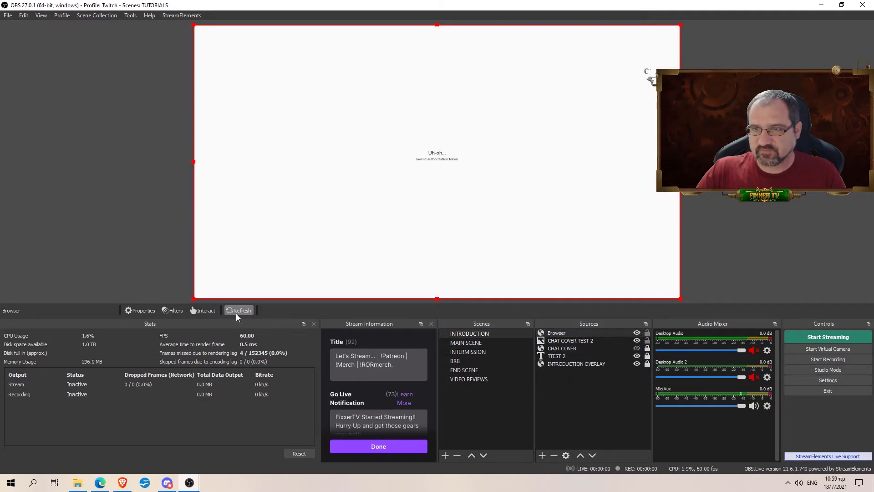
Step: In Edge, load google.com in a new tab and select its web address
{"action": "left_click", "coordinate": [122, 487]}
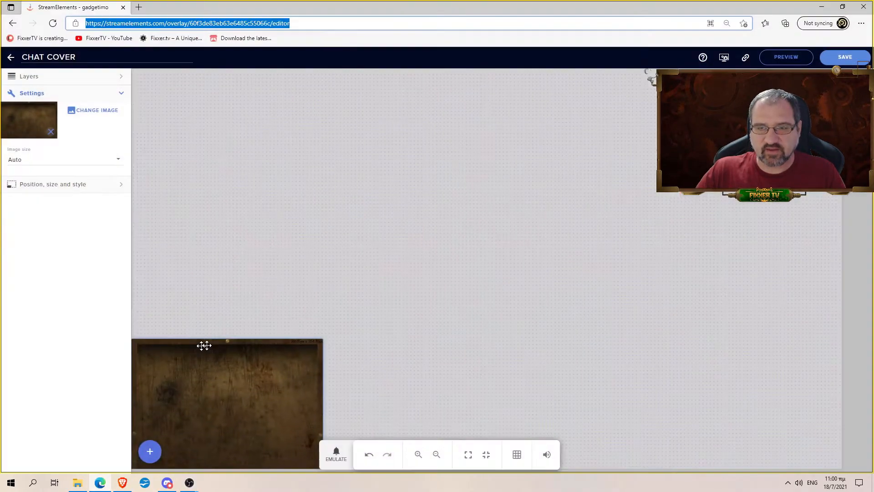
{"action": "left_click", "coordinate": [139, 8]}
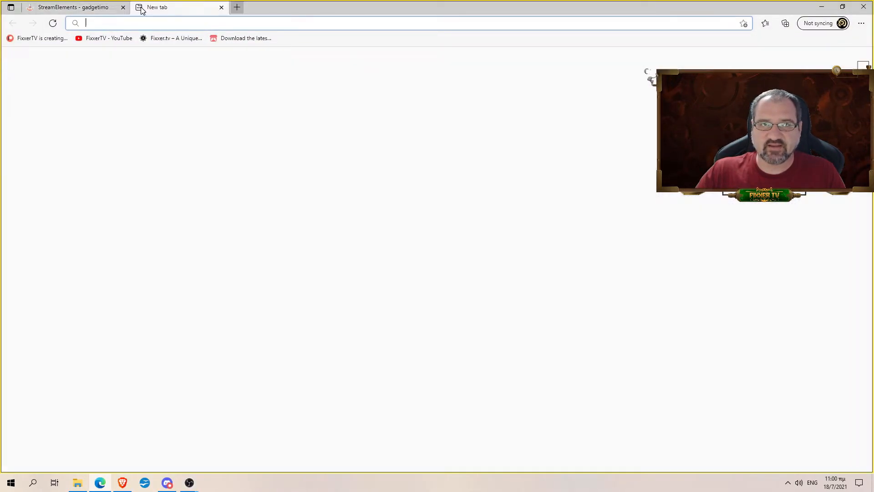
{"action": "left_click", "coordinate": [223, 27]}
{"action": "type", "text": "google.com"}
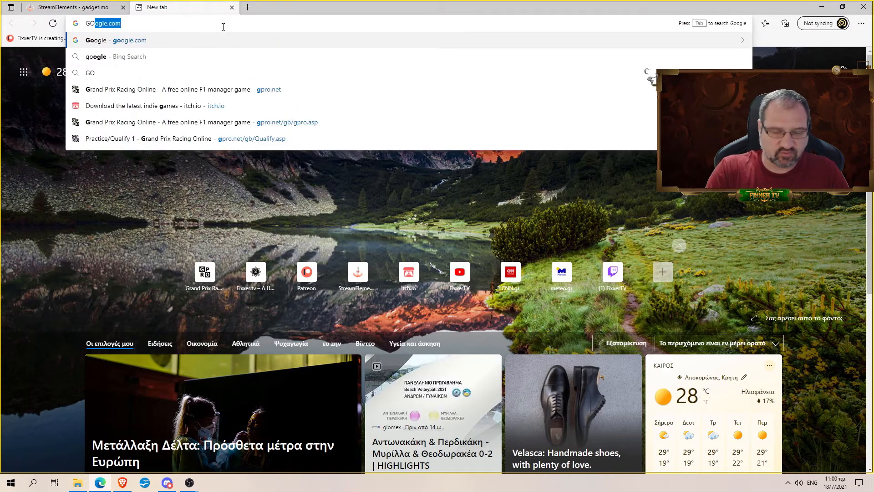
{"action": "key", "text": "Return"}
{"action": "left_click_drag", "start_coordinate": [186, 22], "coordinate": [84, 24]}
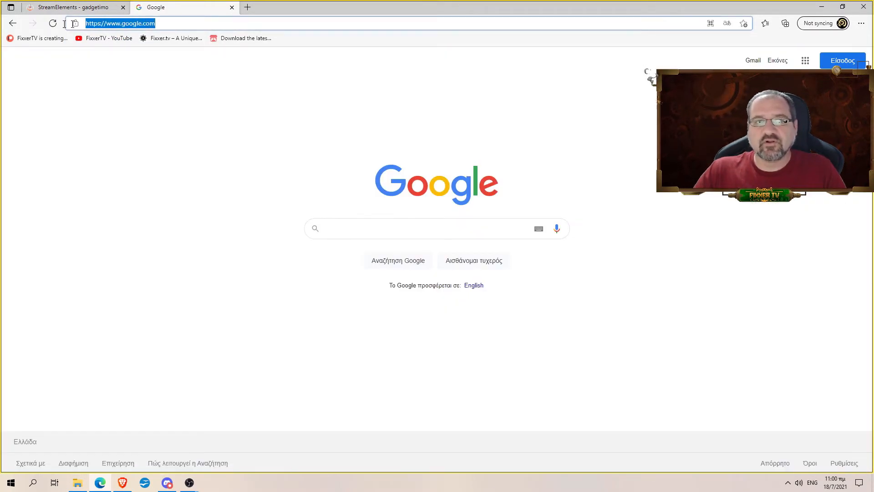
Step: Return to OBS and reopen the Browser source's properties
{"action": "left_click", "coordinate": [190, 483]}
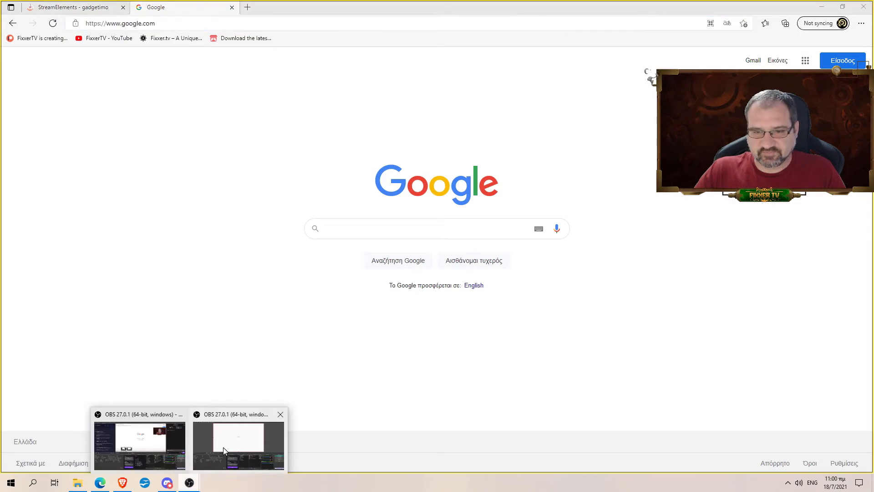
{"action": "left_click", "coordinate": [223, 447]}
{"action": "double_click", "coordinate": [564, 333]}
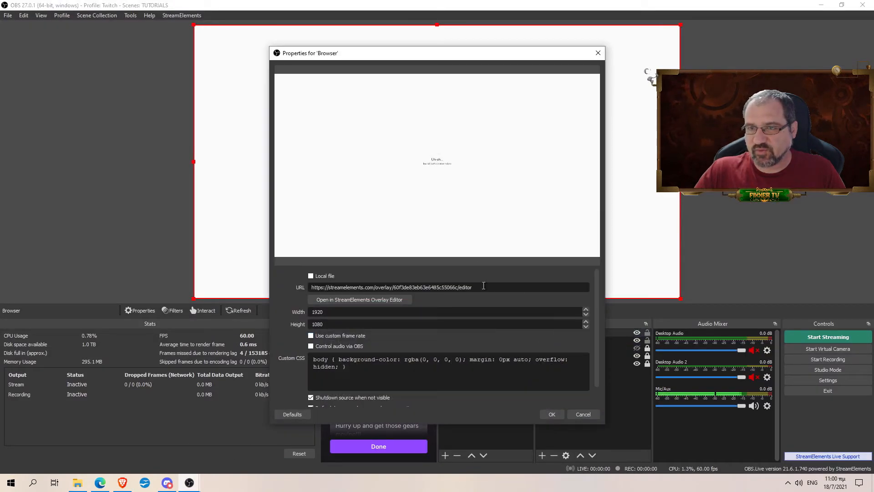
Step: Replace the Browser source URL with Google's address and apply it
{"action": "left_click_drag", "start_coordinate": [473, 287], "coordinate": [319, 288]}
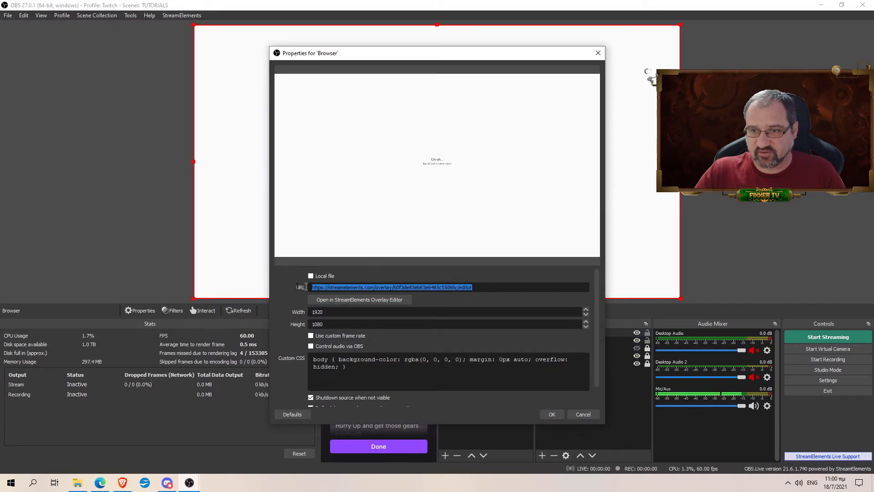
{"action": "type", "text": "https://www.google.com/"}
{"action": "left_click", "coordinate": [553, 414]}
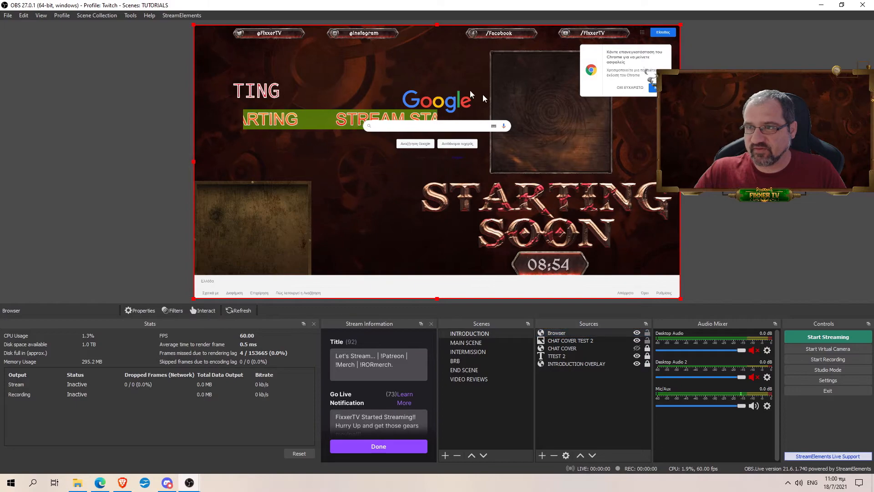
Step: Reposition the Google page in the preview, undo the last move, and lock the source
{"action": "mouse_move", "coordinate": [381, 178]}
{"action": "left_mouse_down"}
{"action": "mouse_move", "coordinate": [365, 141]}
{"action": "mouse_move", "coordinate": [395, 178]}
{"action": "mouse_move", "coordinate": [382, 179]}
{"action": "left_mouse_up"}
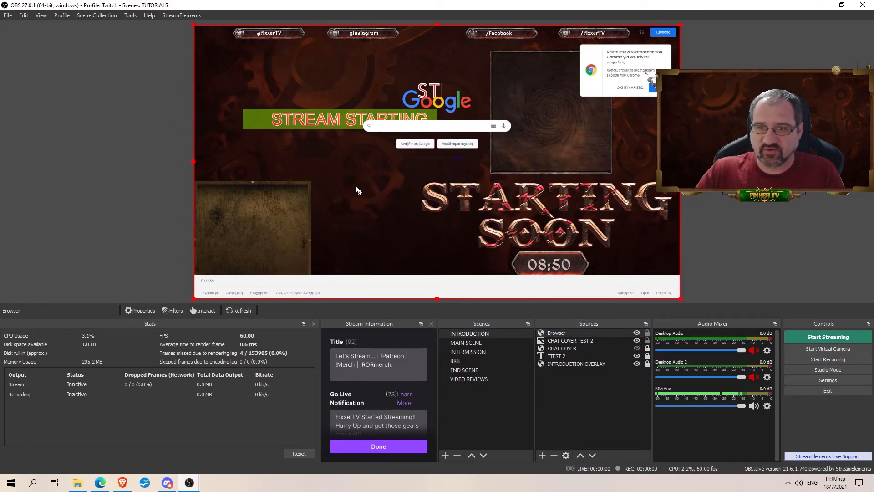
{"action": "left_click_drag", "start_coordinate": [484, 112], "coordinate": [522, 130]}
{"action": "key", "text": "ctrl+z"}
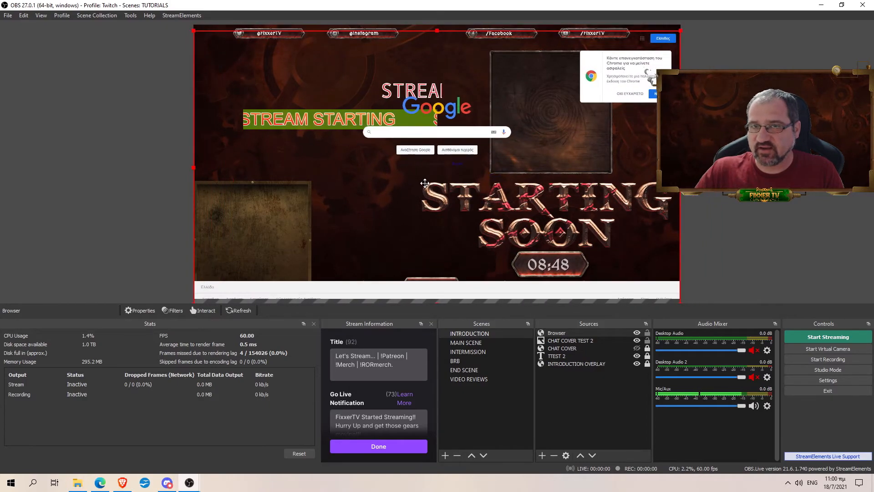
{"action": "left_click", "coordinate": [648, 333]}
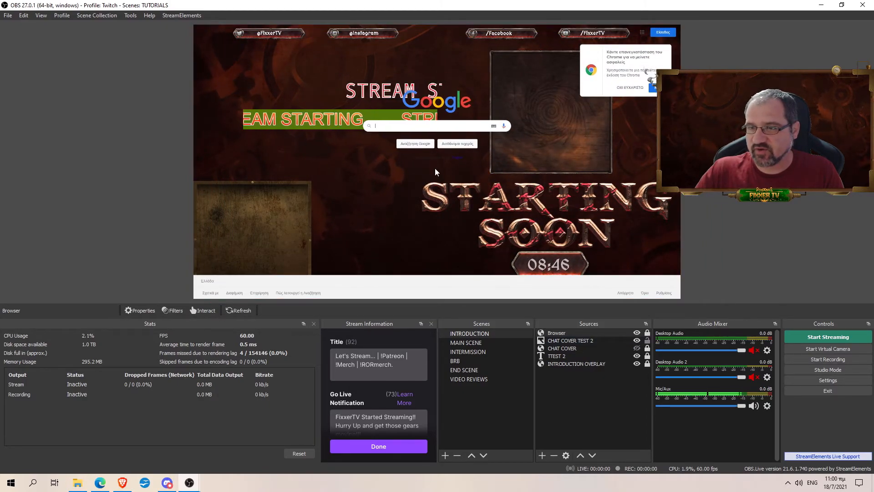
{"action": "left_click", "coordinate": [460, 127]}
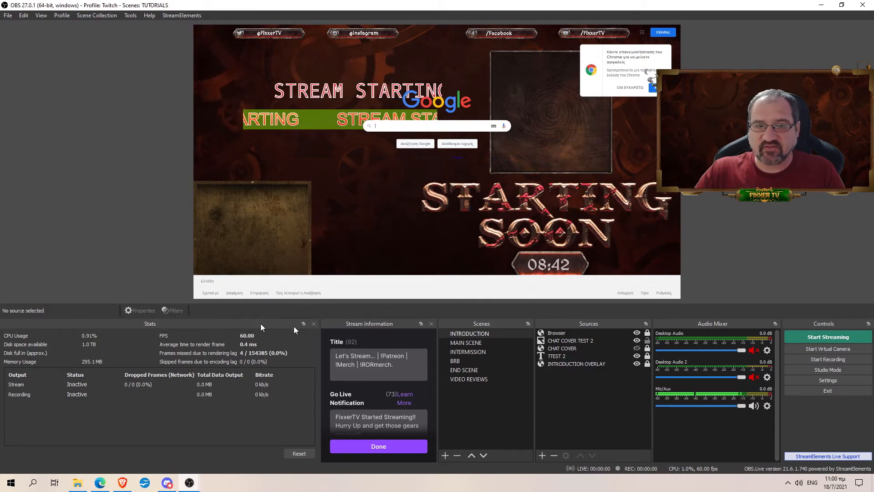
{"action": "left_click", "coordinate": [564, 333]}
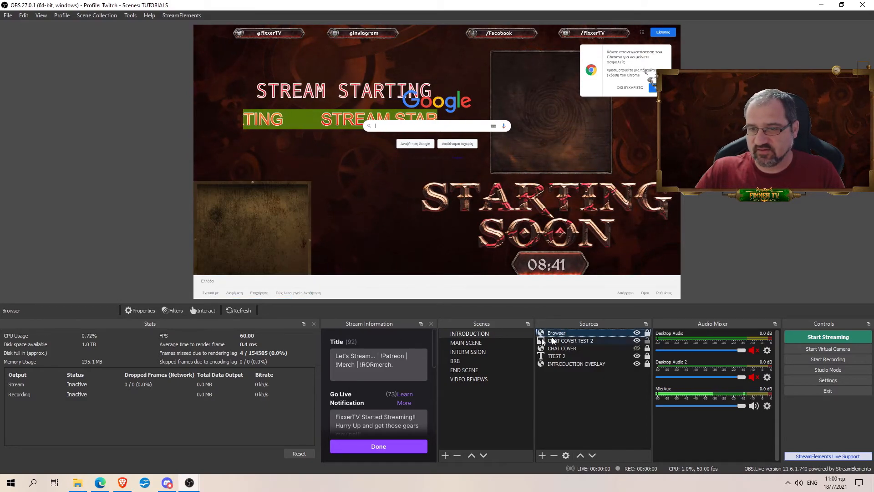
Step: Interact with the Google page and search for 'SDSDSADADASD'
{"action": "left_click", "coordinate": [201, 312]}
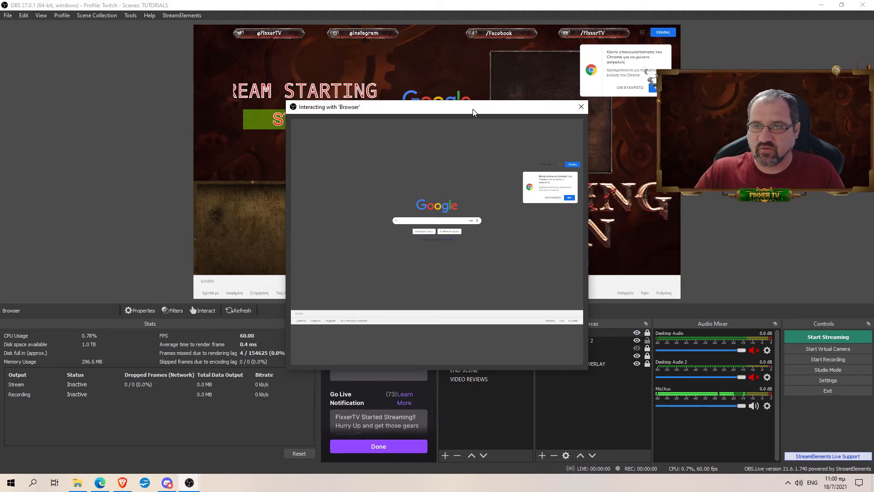
{"action": "left_click_drag", "start_coordinate": [471, 108], "coordinate": [482, 206]}
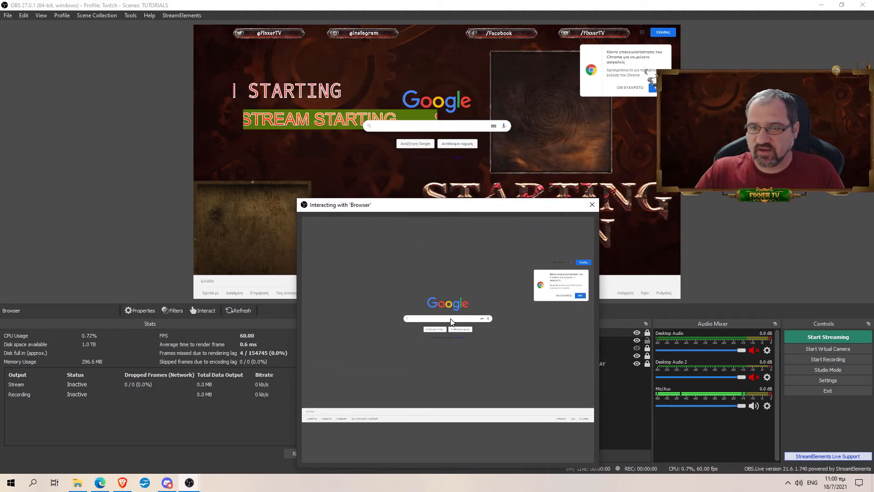
{"action": "type", "text": "SDSDSADADASD"}
{"action": "key", "text": "Return"}
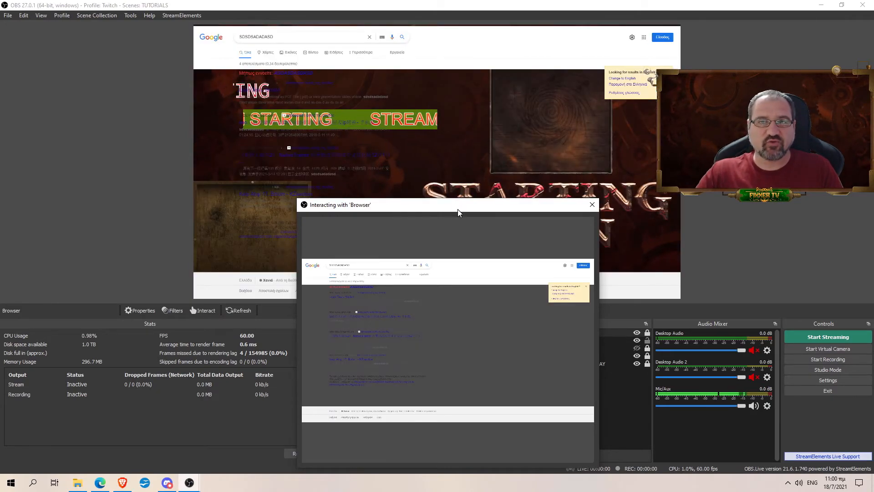
Step: Add 'ASDASDASD' to the search box, close the interaction window, and hide the Browser source
{"action": "left_click_drag", "start_coordinate": [457, 209], "coordinate": [175, 220]}
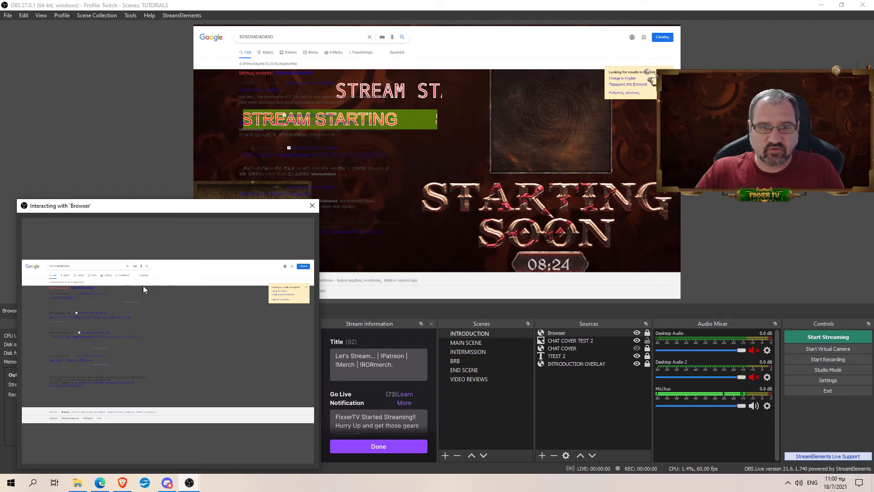
{"action": "left_click", "coordinate": [101, 267]}
{"action": "type", "text": "ASDASDASD"}
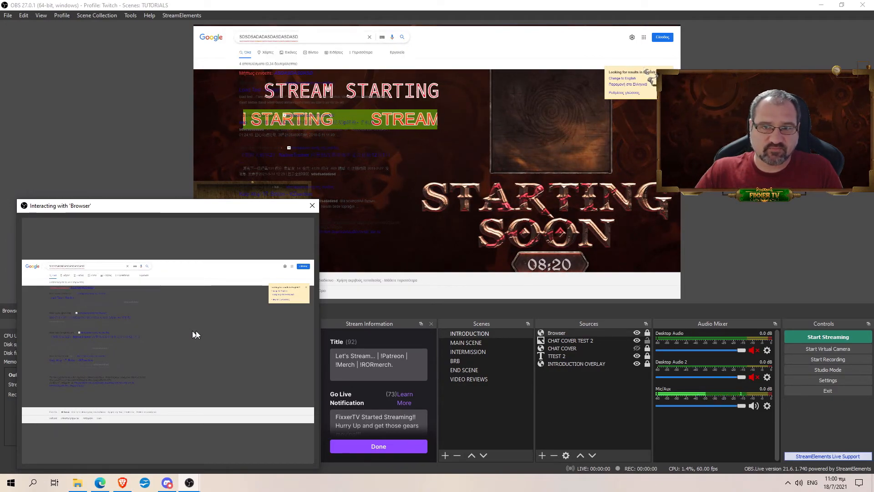
{"action": "left_click", "coordinate": [313, 205]}
{"action": "left_click", "coordinate": [637, 333]}
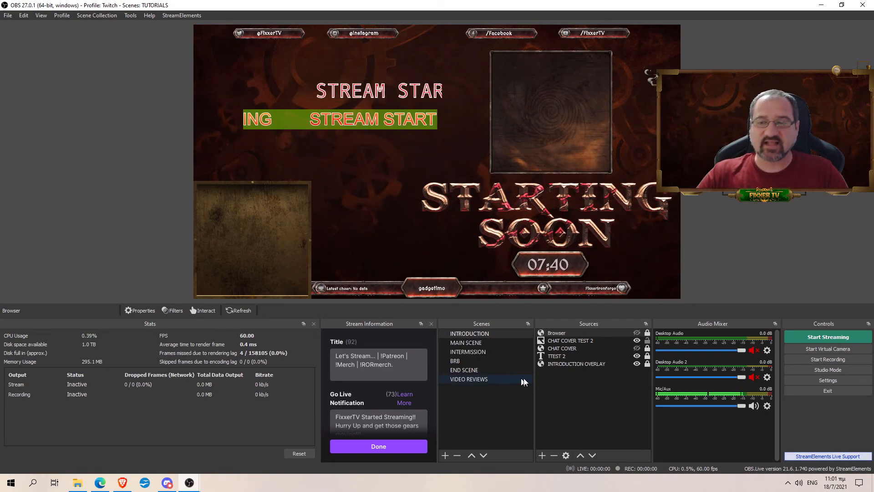
{"action": "left_click", "coordinate": [585, 398]}
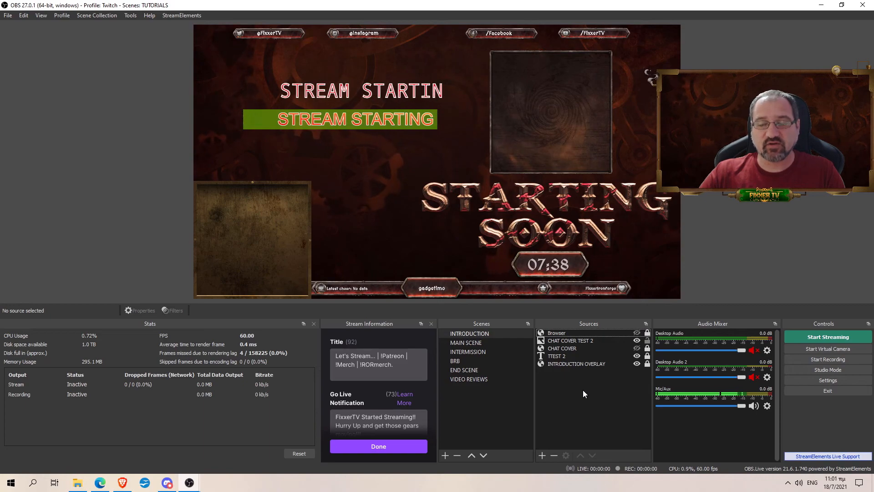